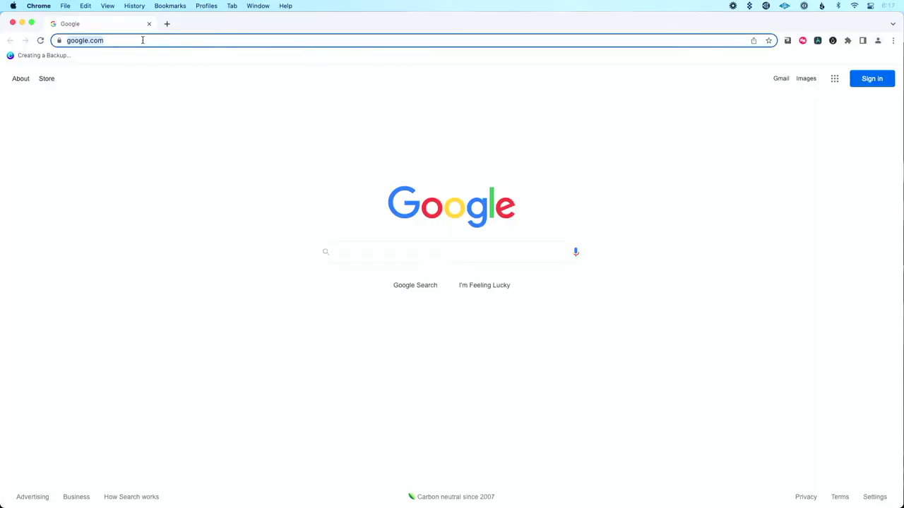
text(https)
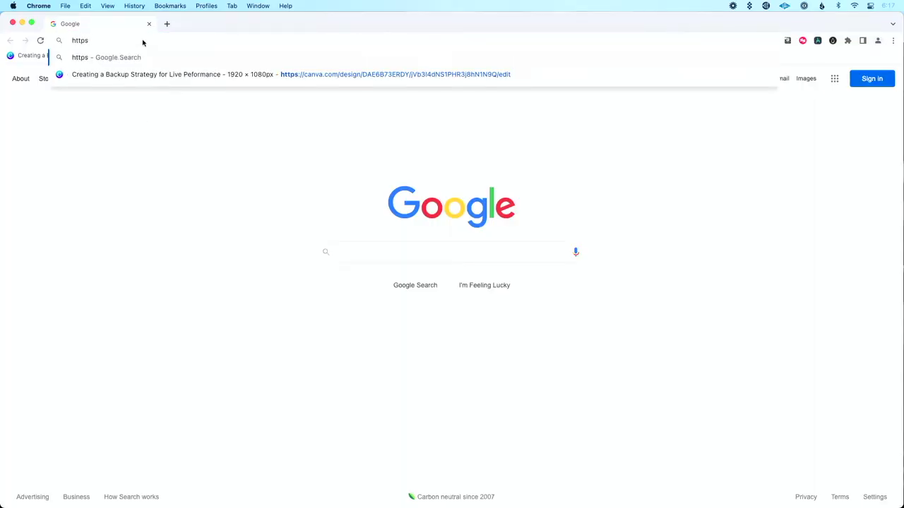
text(://10.0)
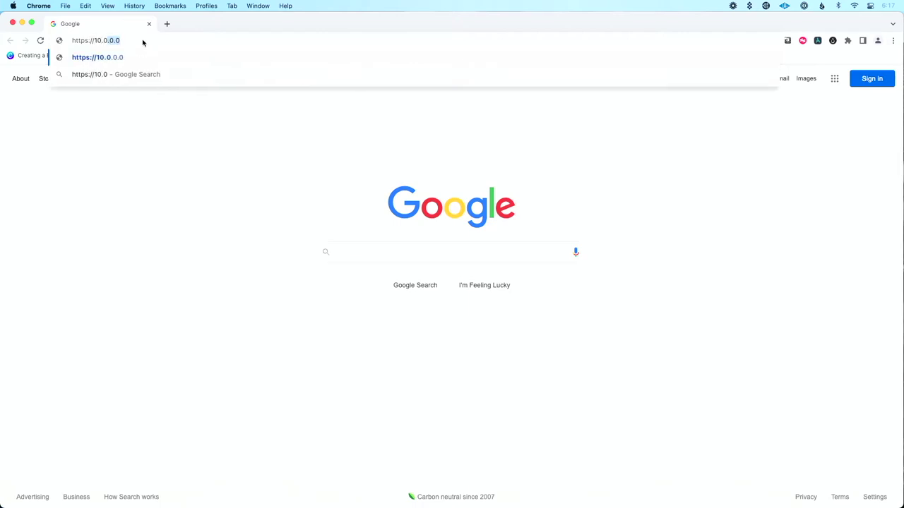
text(.0.71)
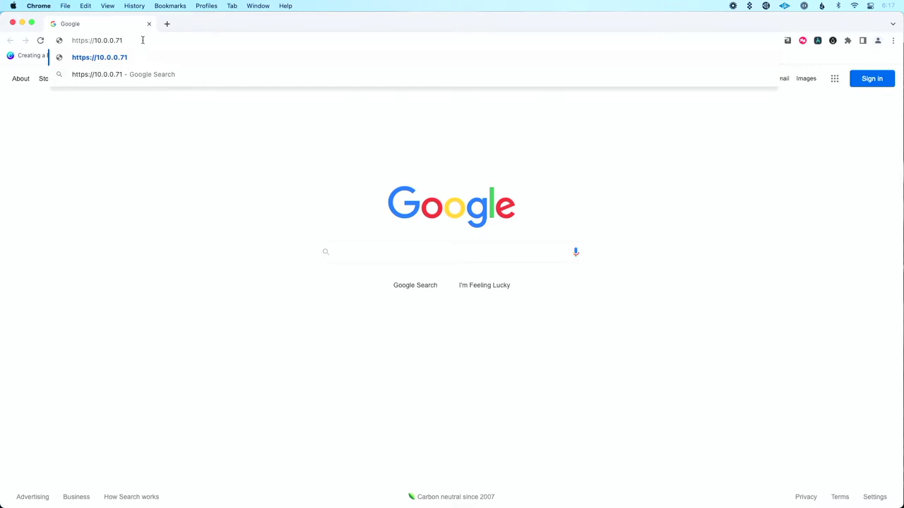
key(Return)
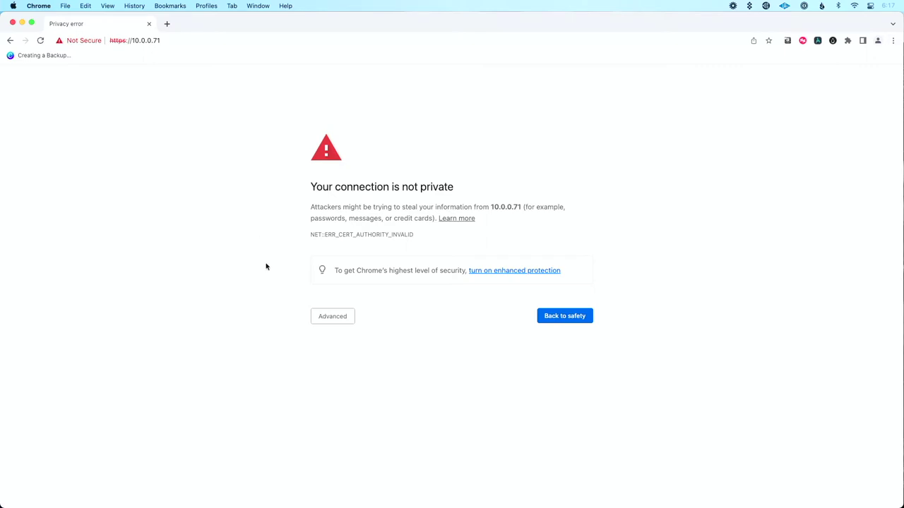
click(329, 318)
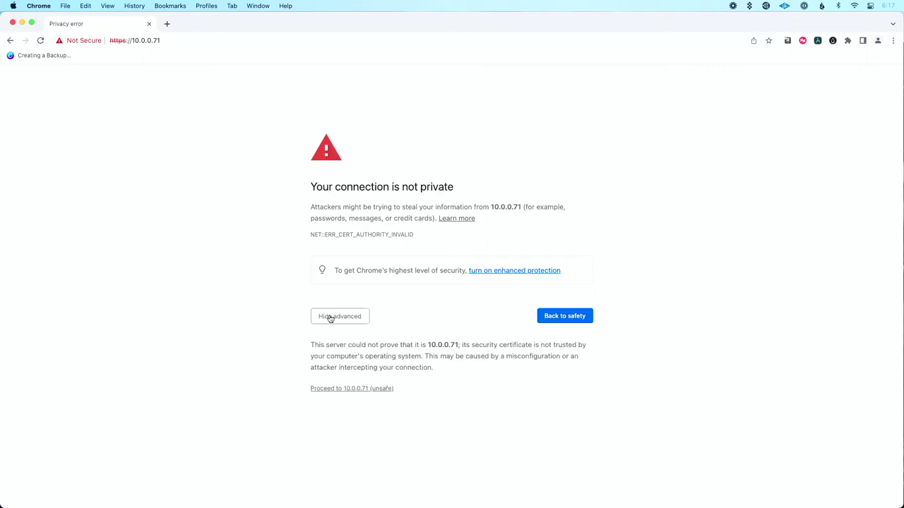
click(359, 389)
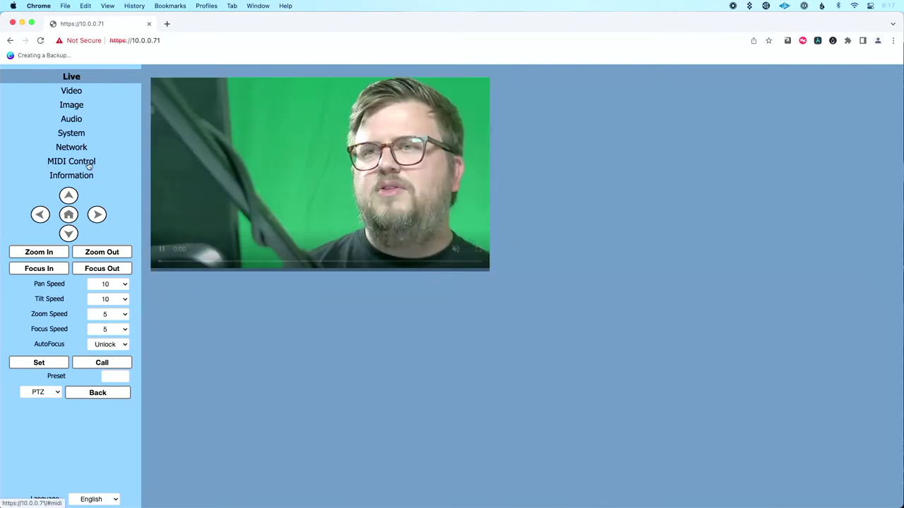
Show the camera's MIDI Control page, then bring up Spotlight search.
click(88, 164)
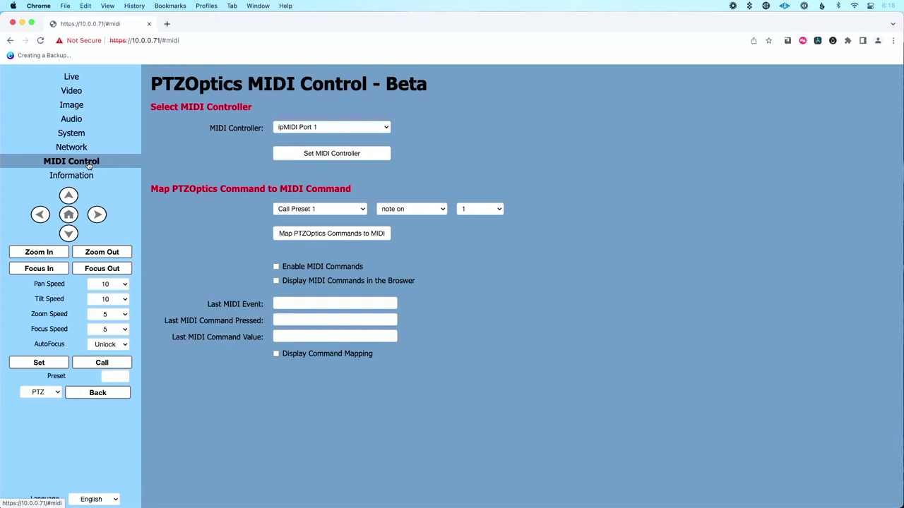
key(super+space)
Launch Audio MIDI Setup via Spotlight and show the MIDI Studio window.
text(audio)
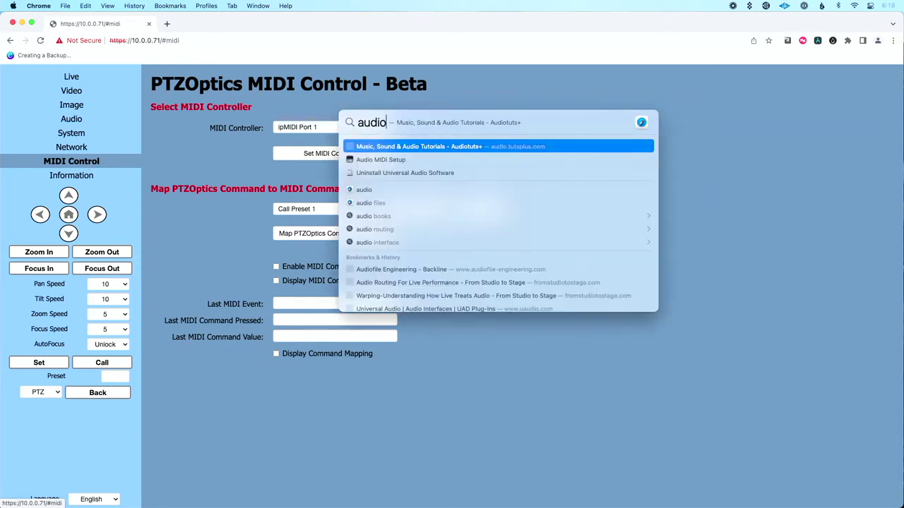
text( midi)
key(Return)
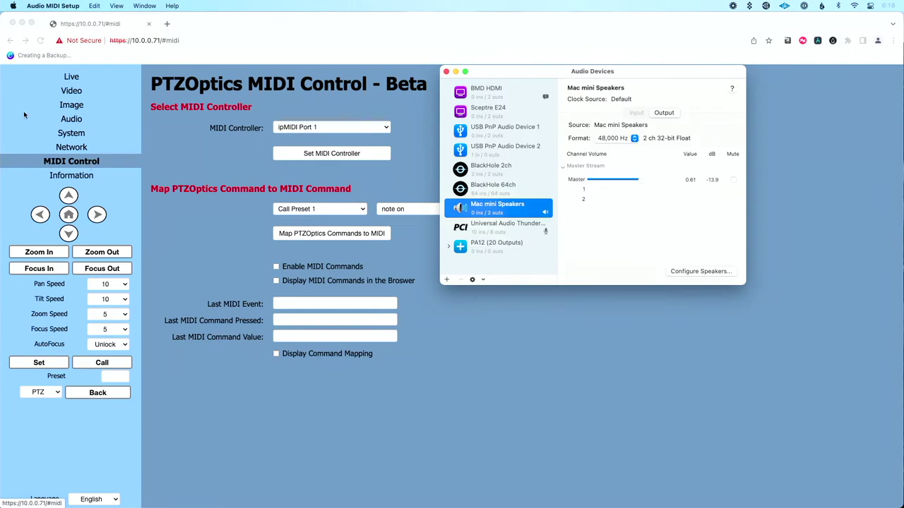
click(141, 6)
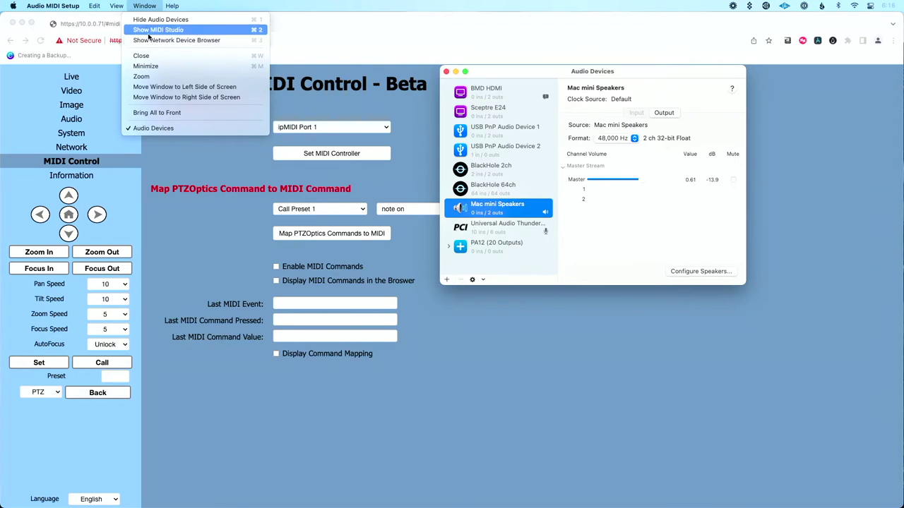
click(149, 32)
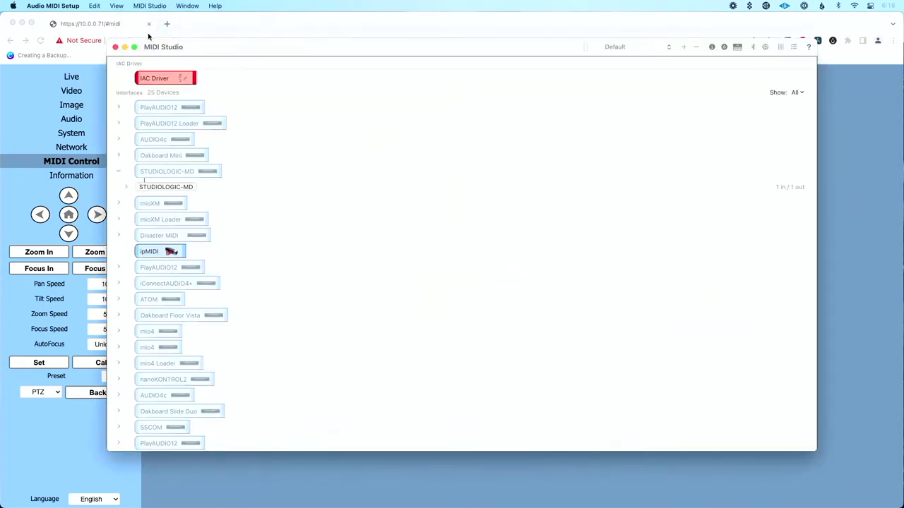
Set the IAC Driver online with its Bus 1 port and apply the settings.
double_click(172, 77)
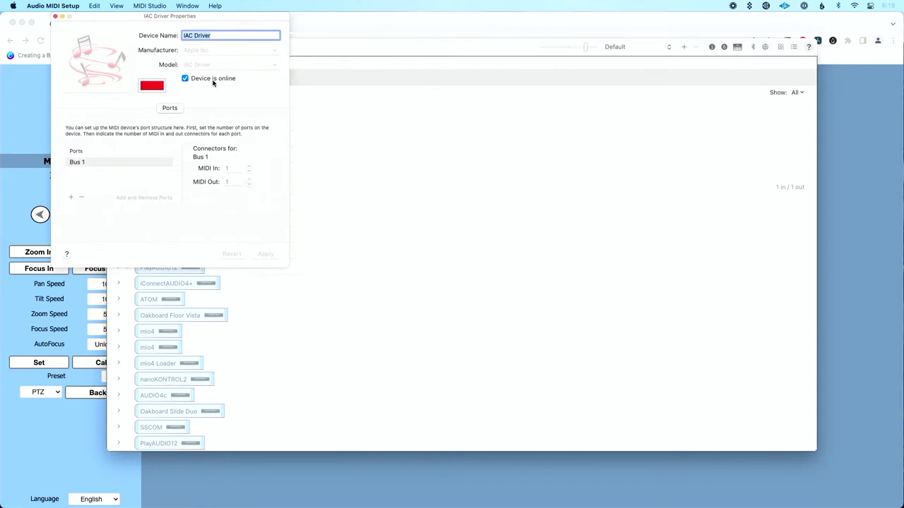
click(213, 82)
click(213, 82)
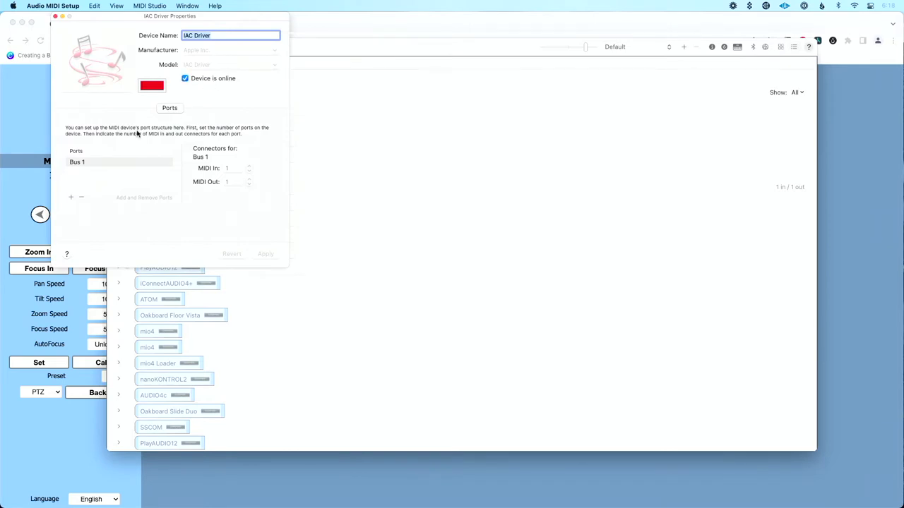
click(105, 162)
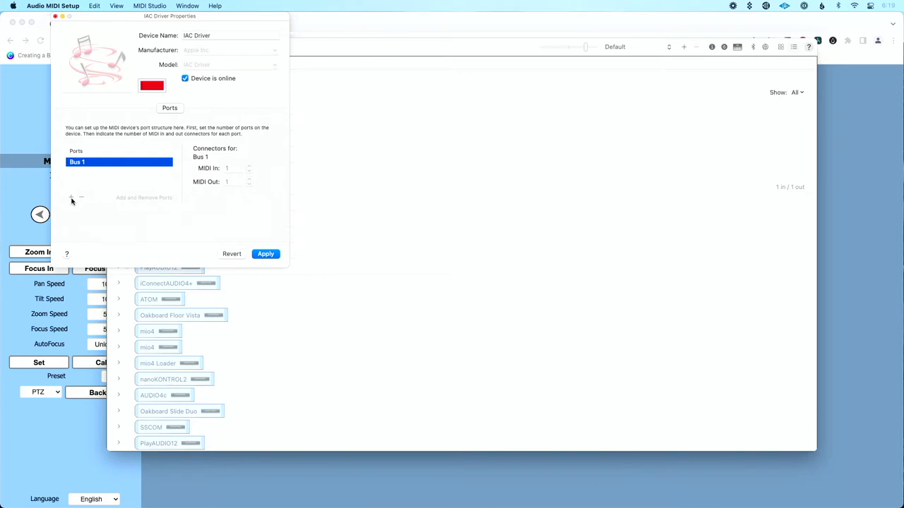
click(269, 255)
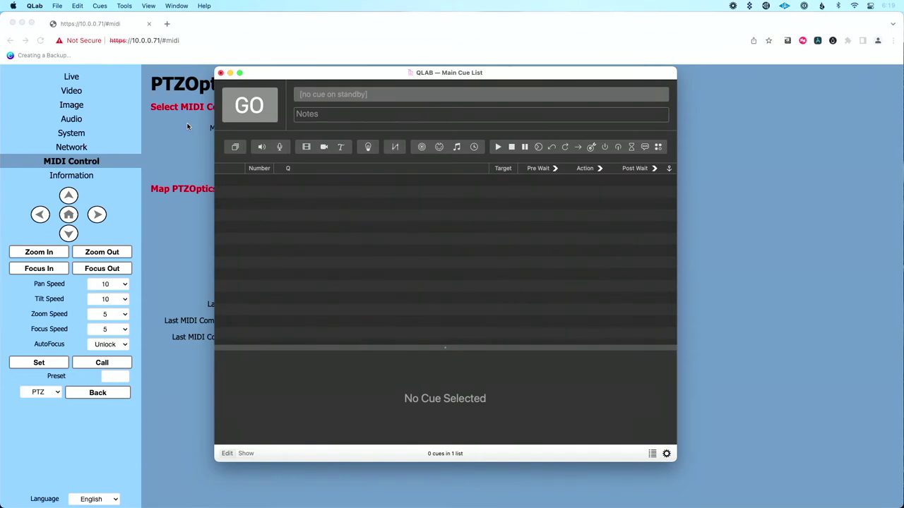
Verify in QLab's MIDI settings that MIDI Patch 1 outputs to IAC Driver Bus 1.
key(super+comma)
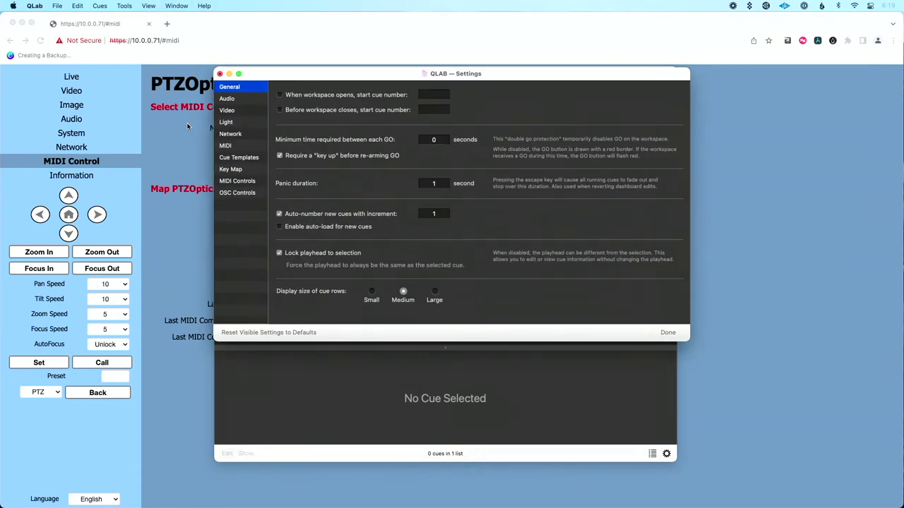
click(225, 146)
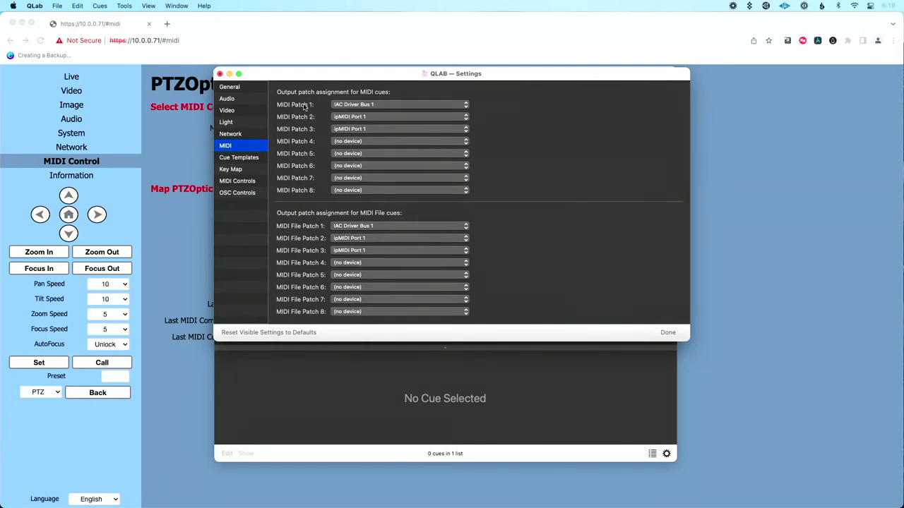
click(376, 105)
click(378, 106)
click(669, 333)
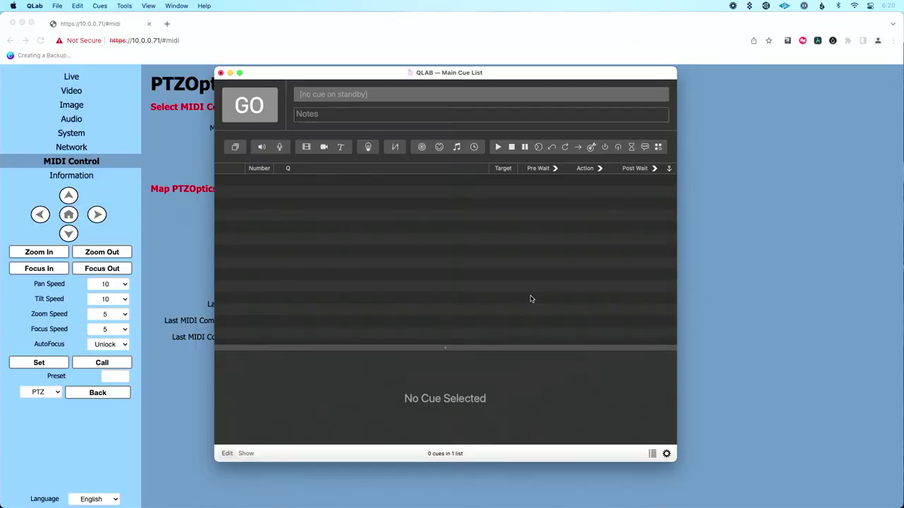
click(195, 259)
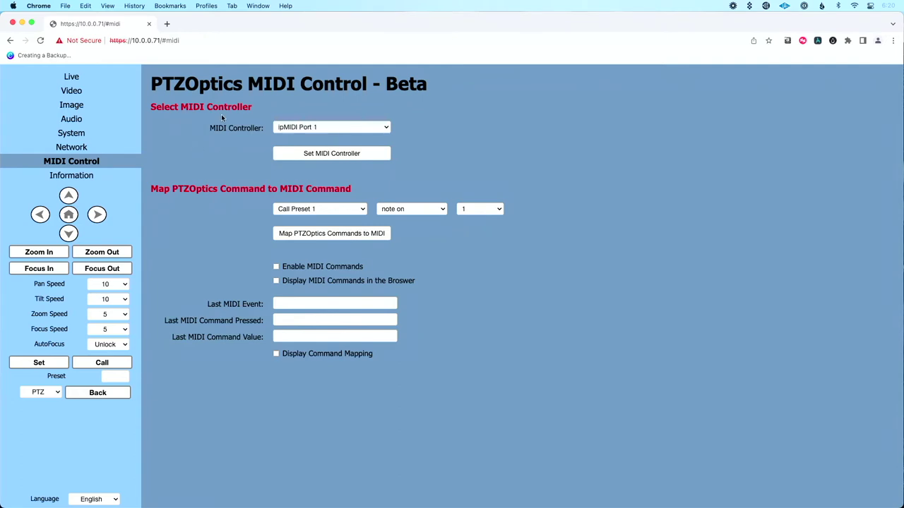
Set IAC Driver Bus 1 as the camera's MIDI controller.
click(304, 131)
click(308, 137)
click(318, 153)
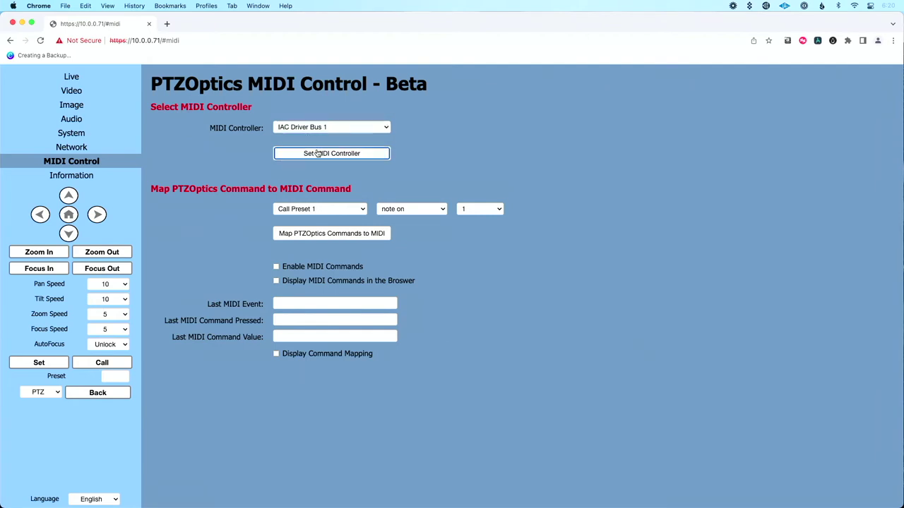
Enable MIDI commands and display the camera's command mapping list, showing Call Preset 1 on note 1.
click(299, 269)
click(302, 356)
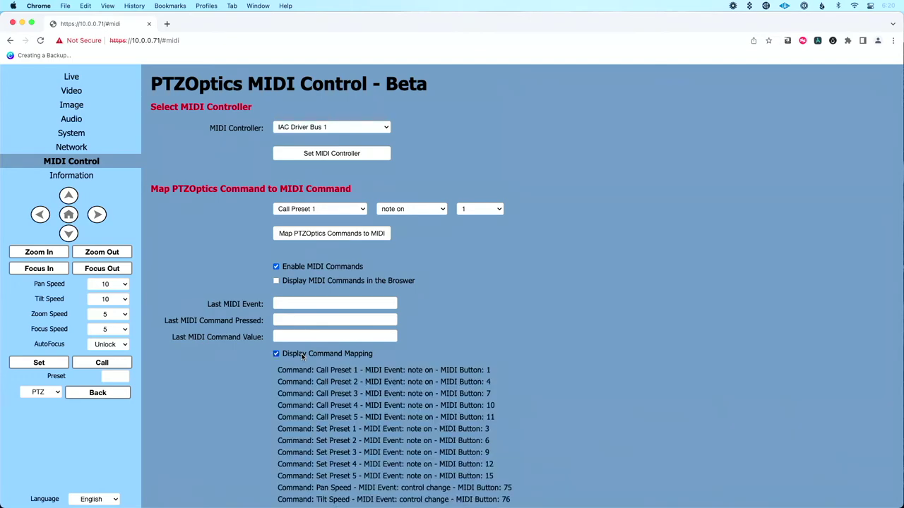
scroll(336, 358, down, 5)
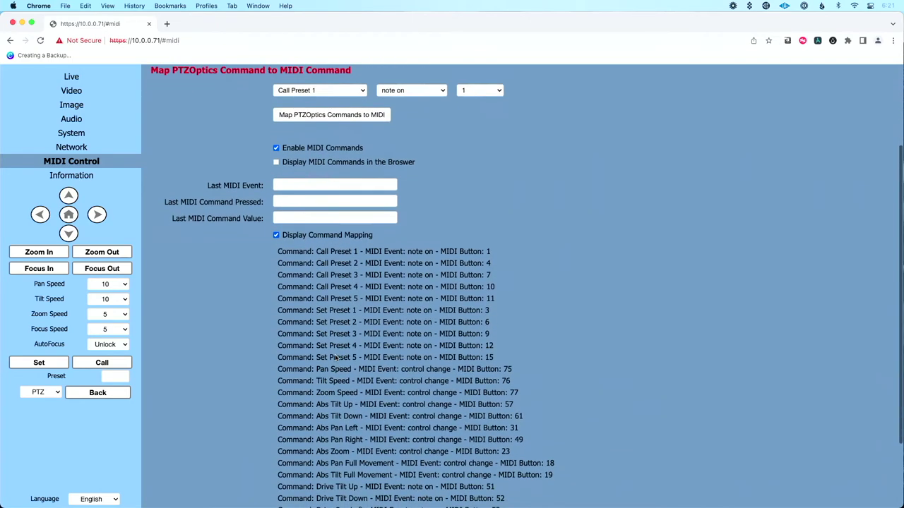
scroll(336, 358, down, 3)
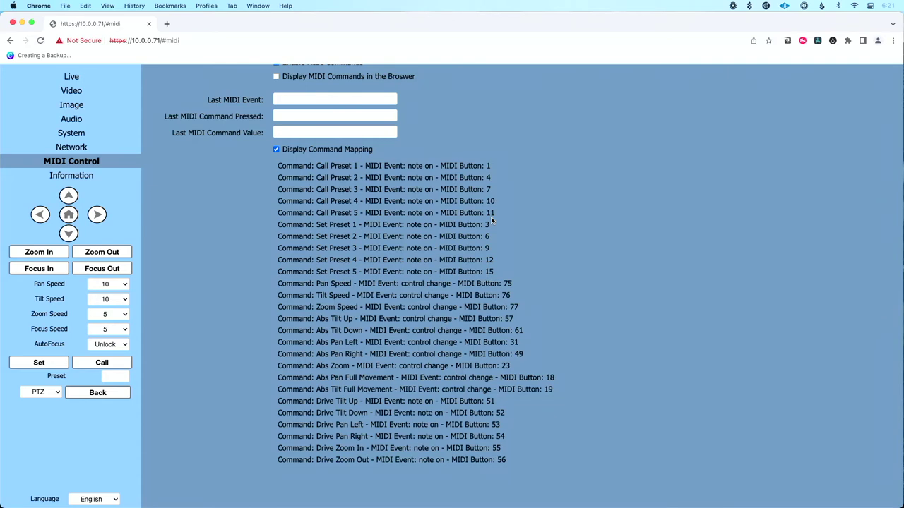
key(super+Tab)
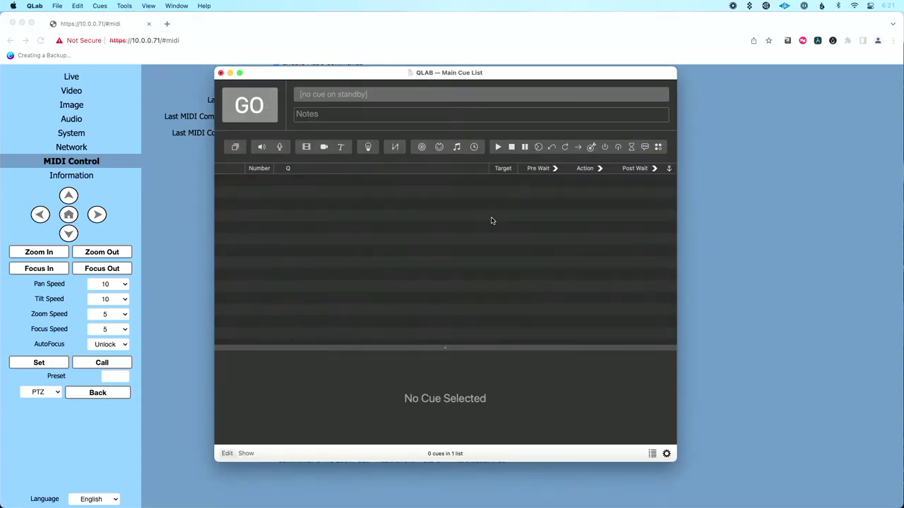
Add a MIDI cue sending a Note On voice message to IAC Driver Bus 1.
click(100, 6)
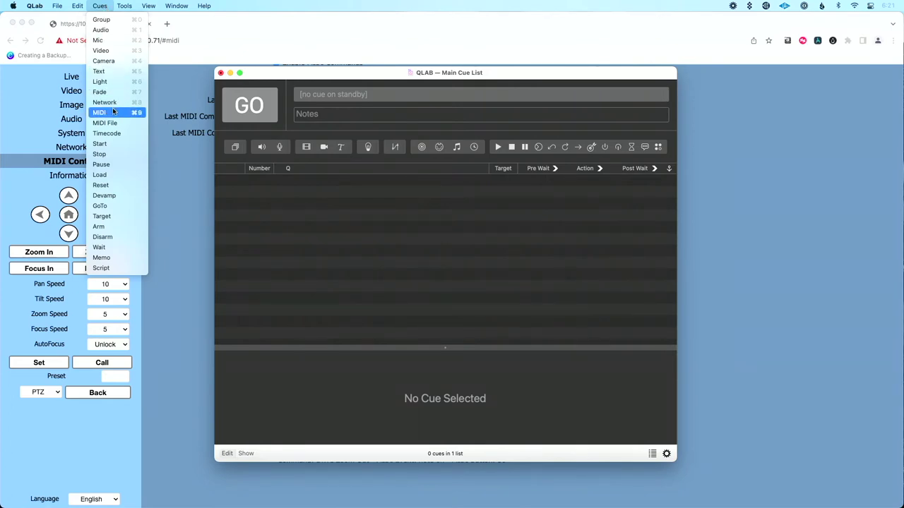
click(113, 112)
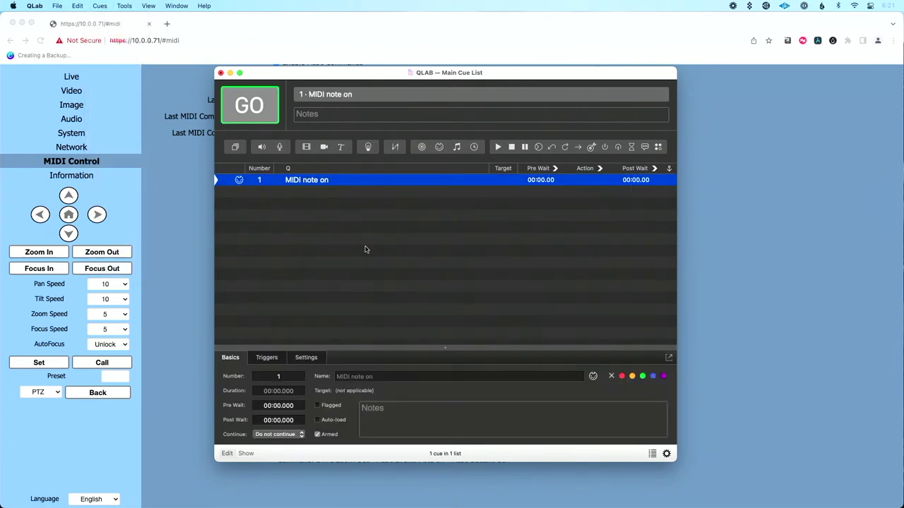
click(307, 358)
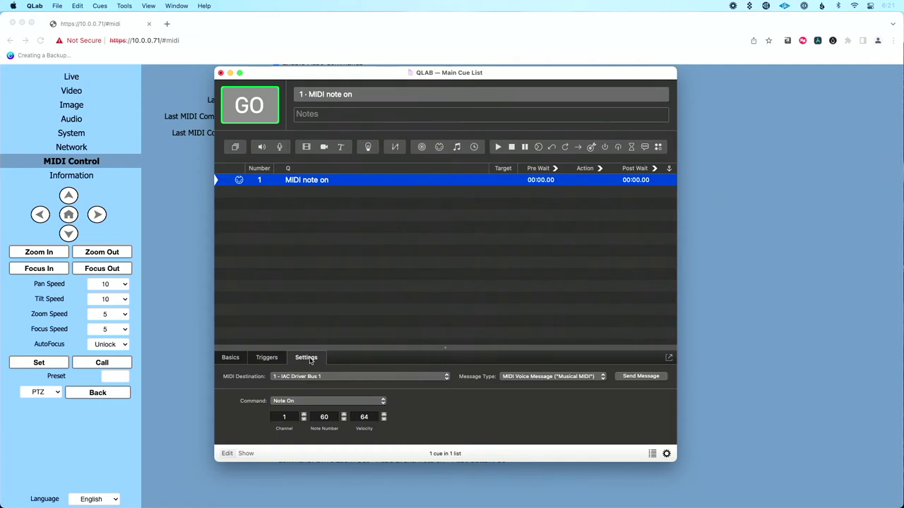
click(283, 377)
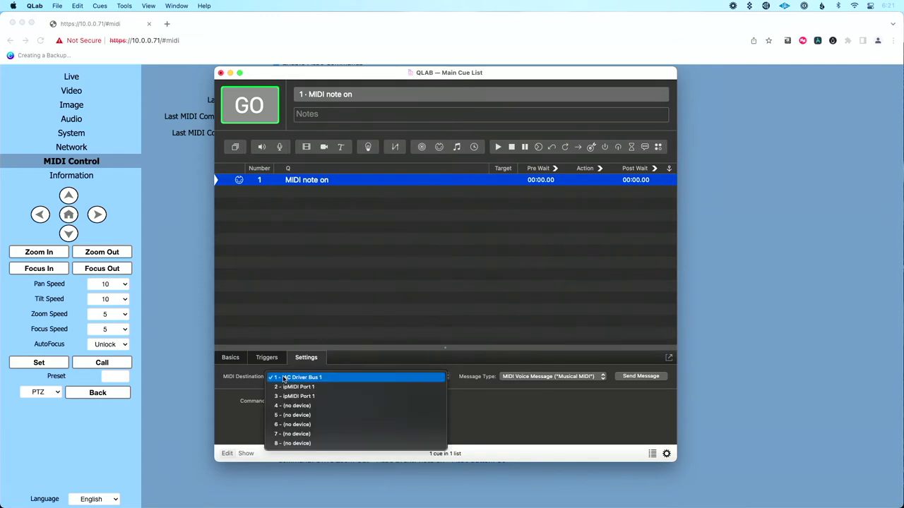
click(295, 381)
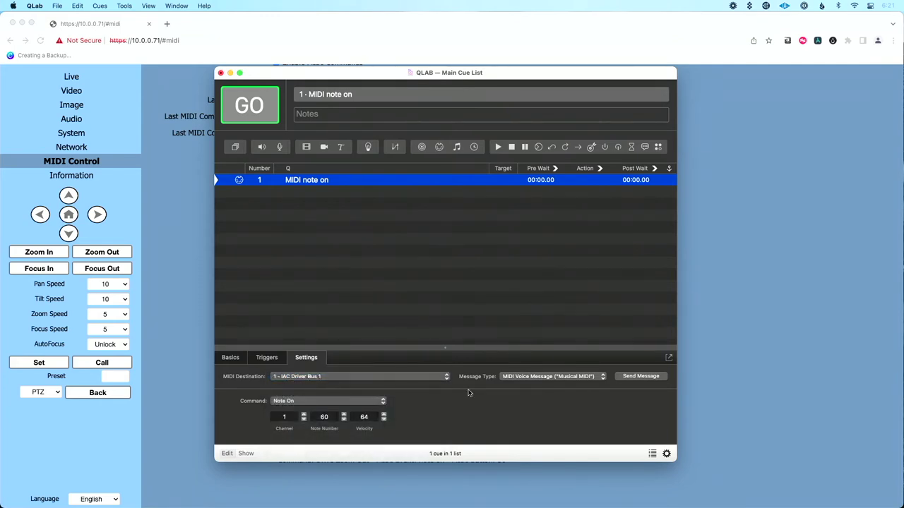
click(522, 377)
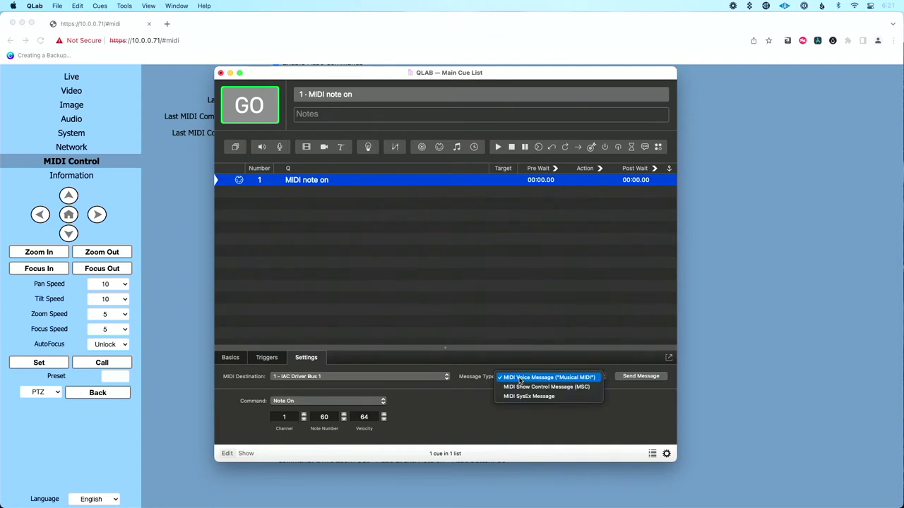
click(526, 378)
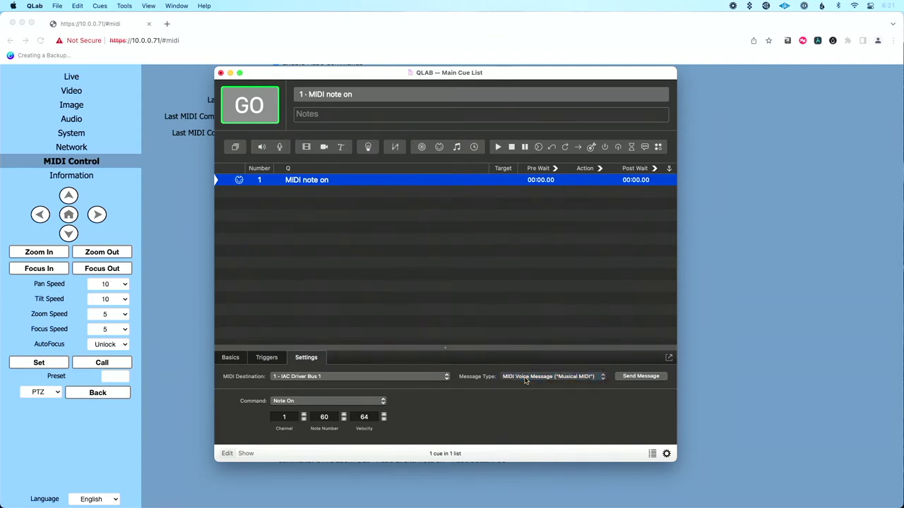
click(298, 402)
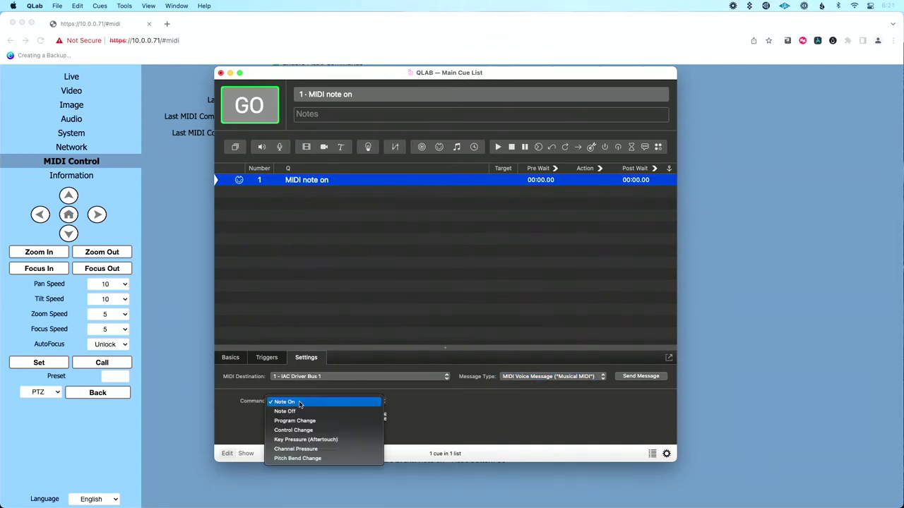
click(299, 402)
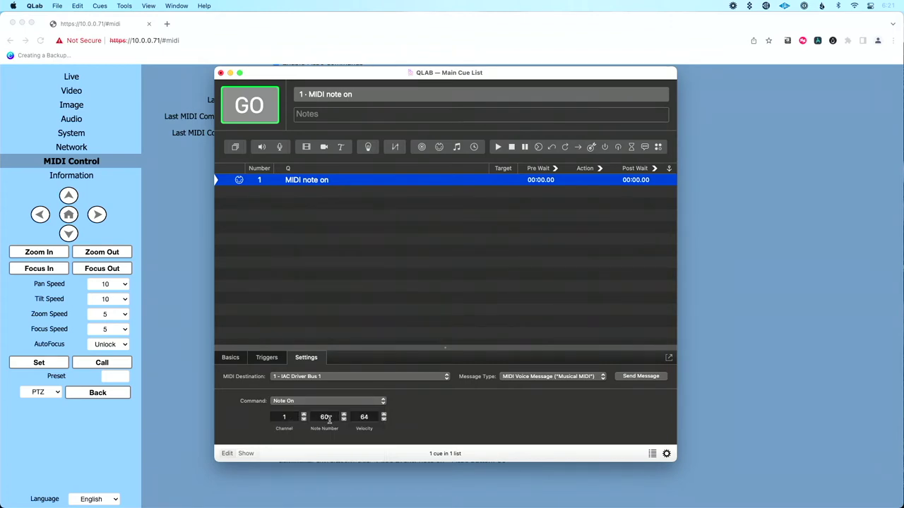
Set the cue's note number to 1 and rename it 'Call Preset 1'.
click(204, 327)
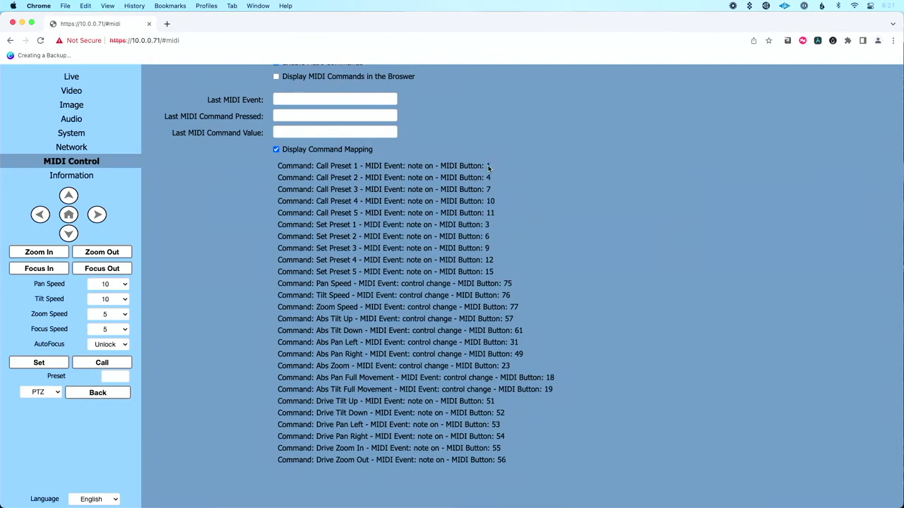
key(super+Tab)
click(324, 416)
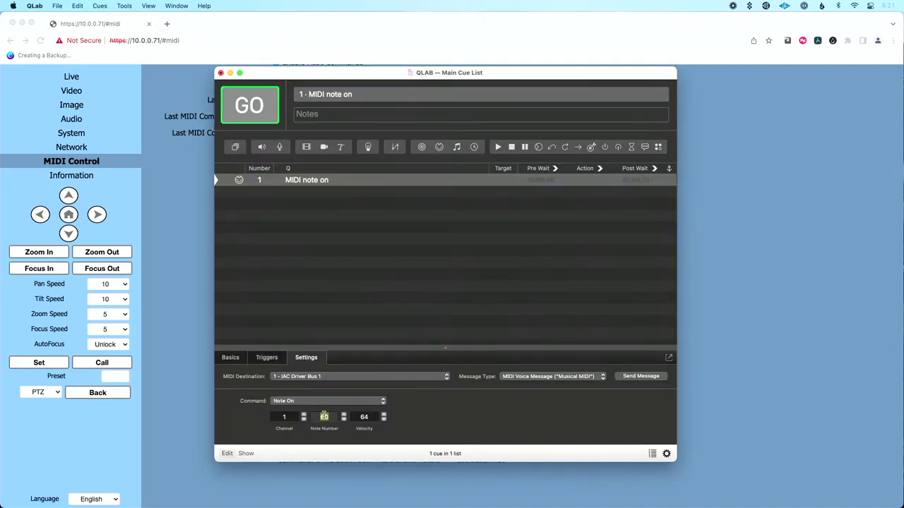
text(1)
key(Return)
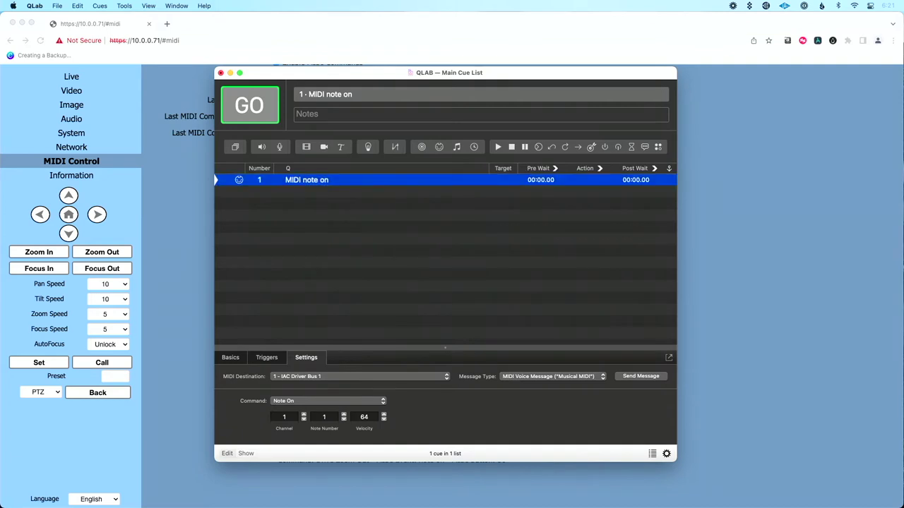
double_click(327, 181)
text(Call Preset 1)
key(Return)
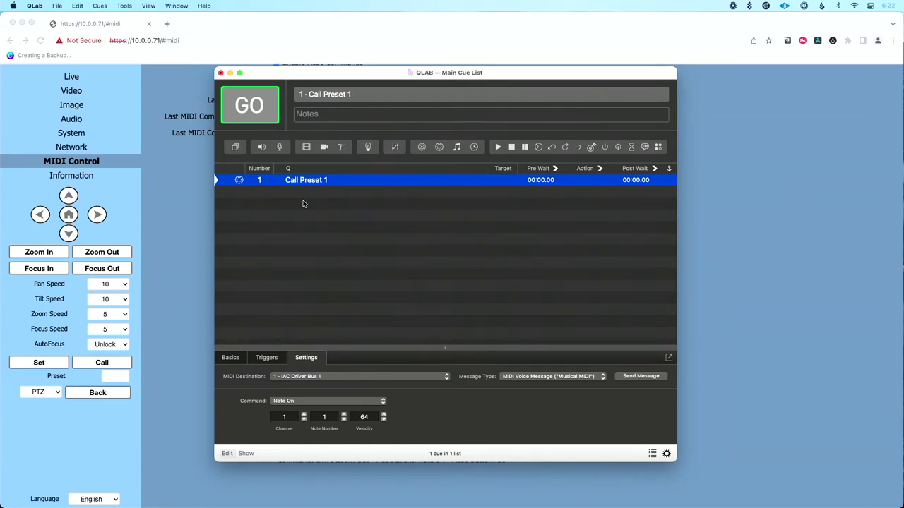
Move the QLab window to the top-left corner and fire the Call Preset 1 cue.
drag(299, 72, 103, 30)
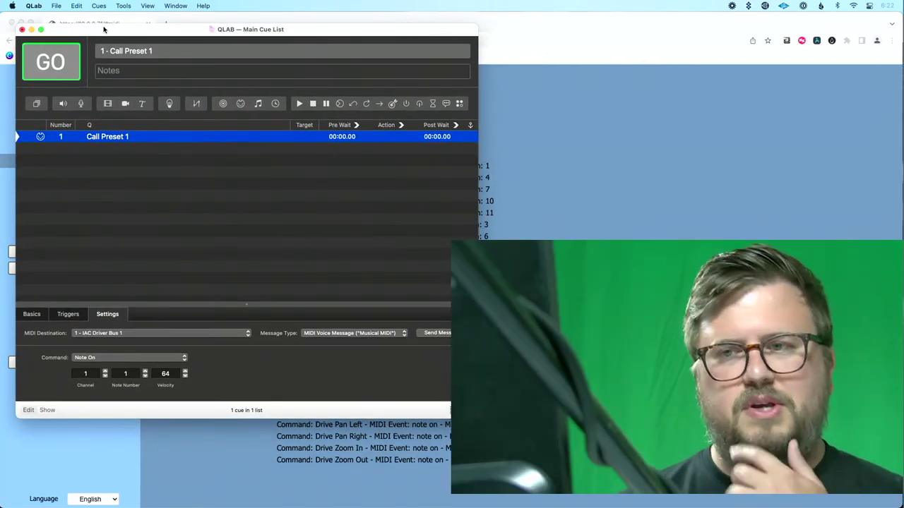
drag(103, 30, 92, 21)
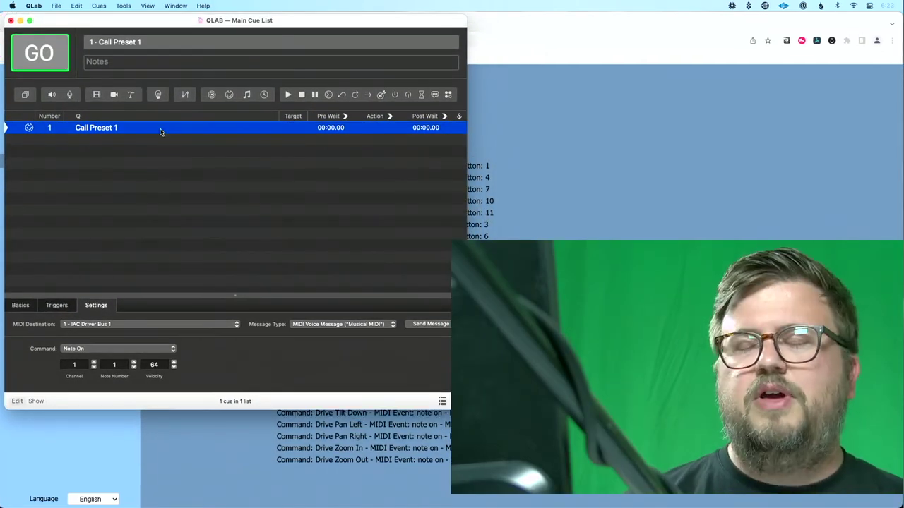
click(48, 51)
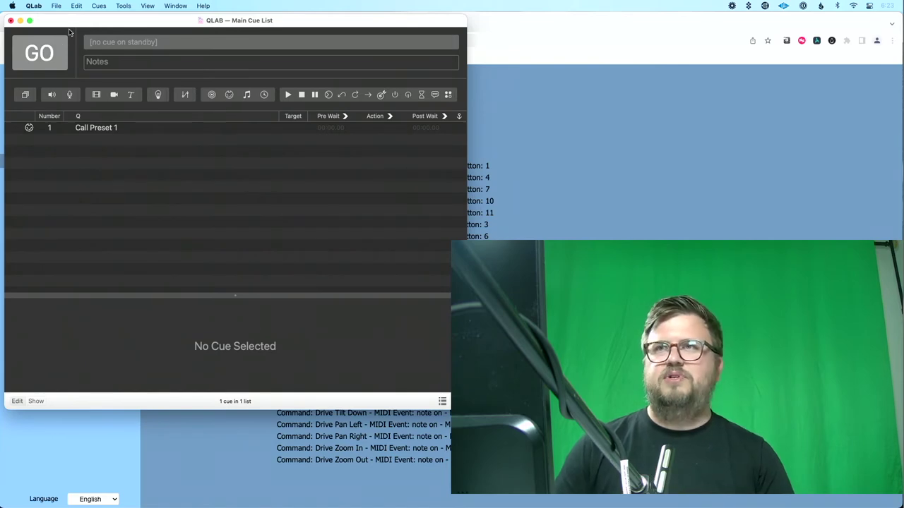
Add a second MIDI cue named 'Call Preset 2'.
drag(70, 27, 348, 63)
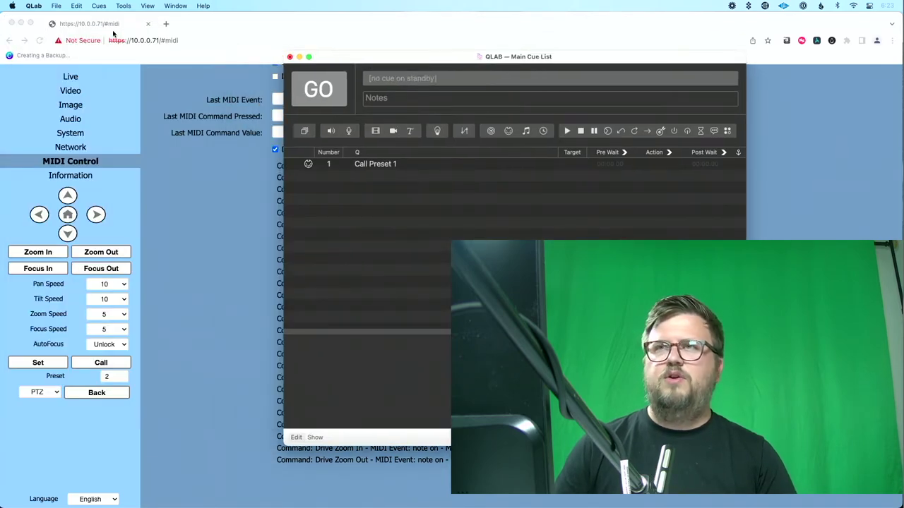
click(99, 6)
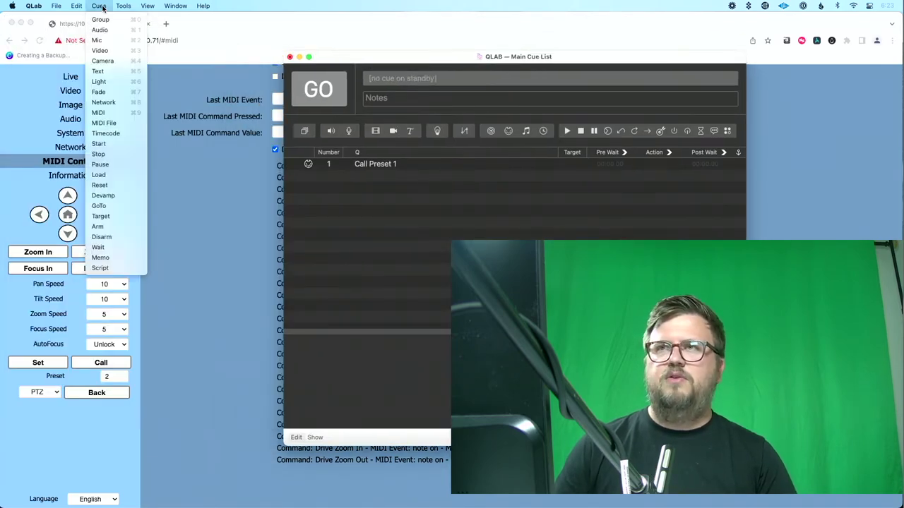
click(99, 113)
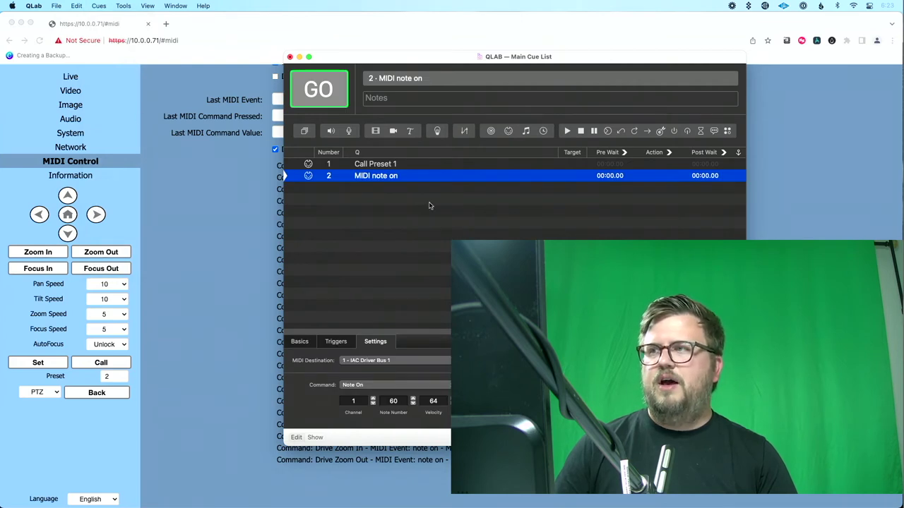
double_click(404, 182)
text(Call)
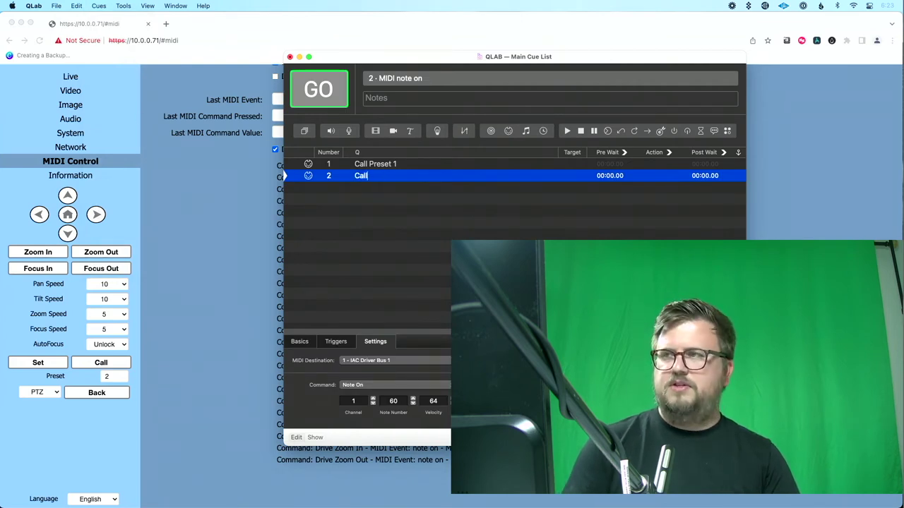
text( Preset 2)
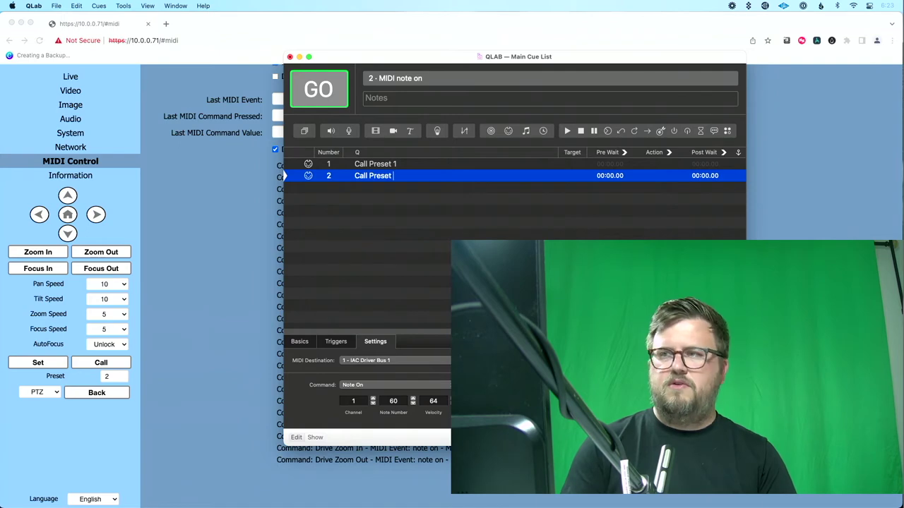
key(Return)
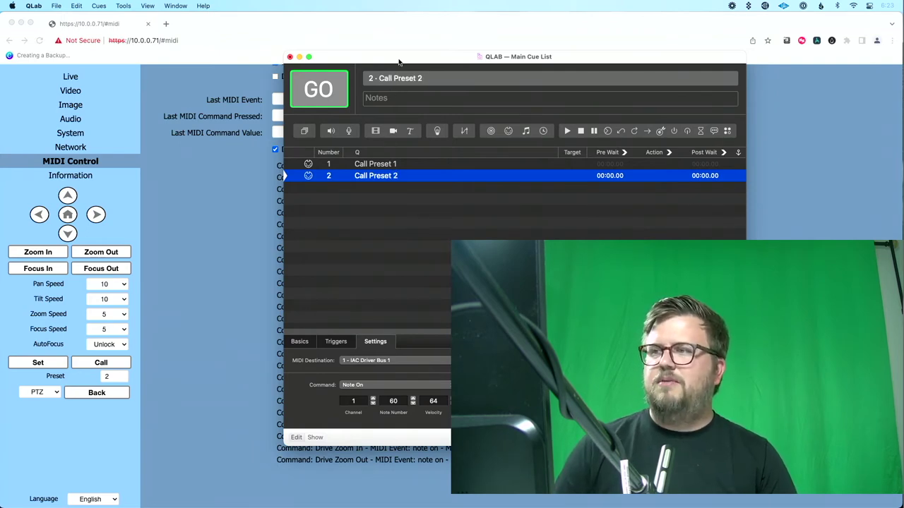
Check the camera's mapping and give Call Preset 2 a Note On with note number 4.
drag(399, 62, 132, 24)
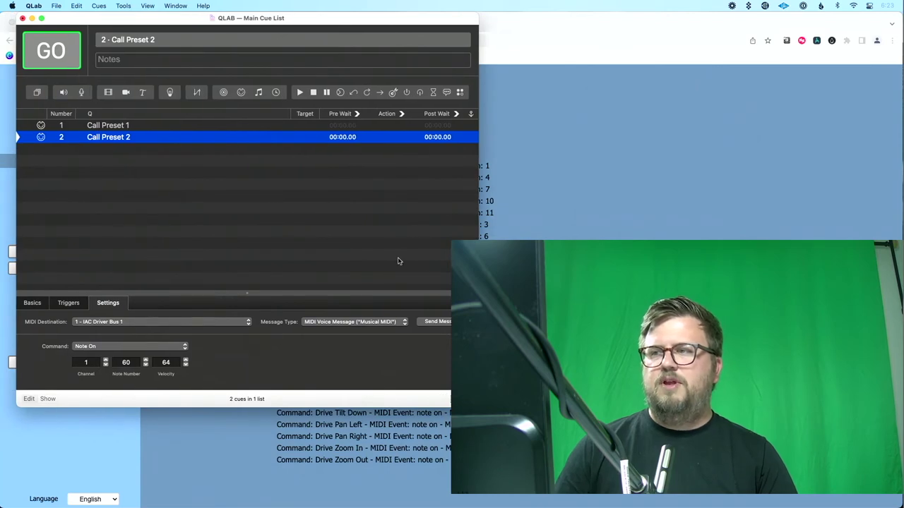
click(576, 234)
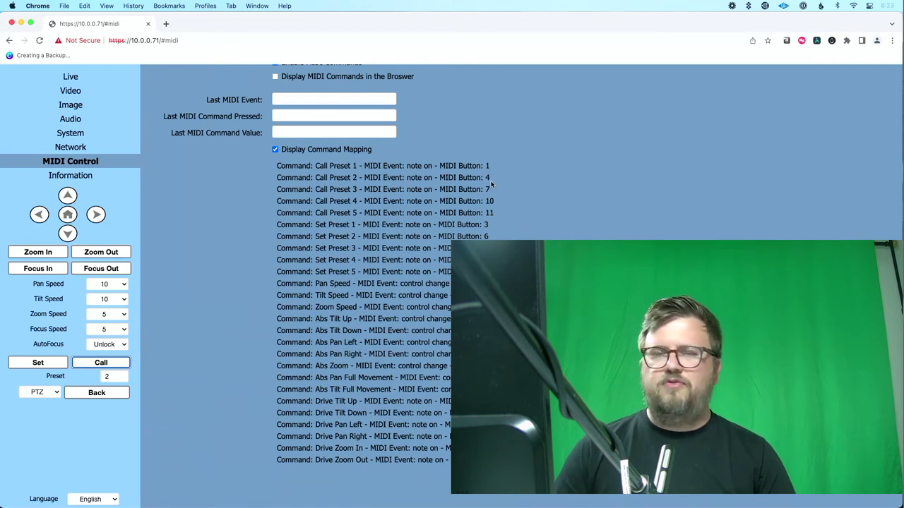
key(super+Tab)
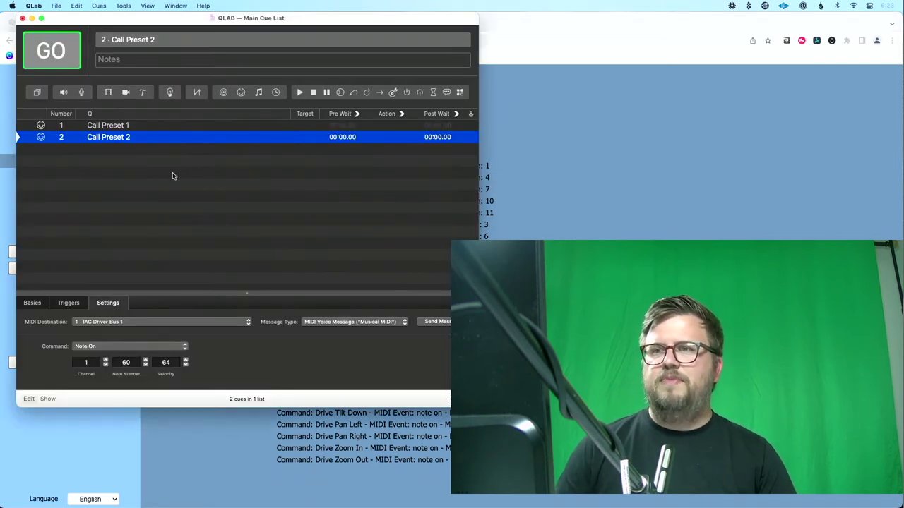
click(90, 348)
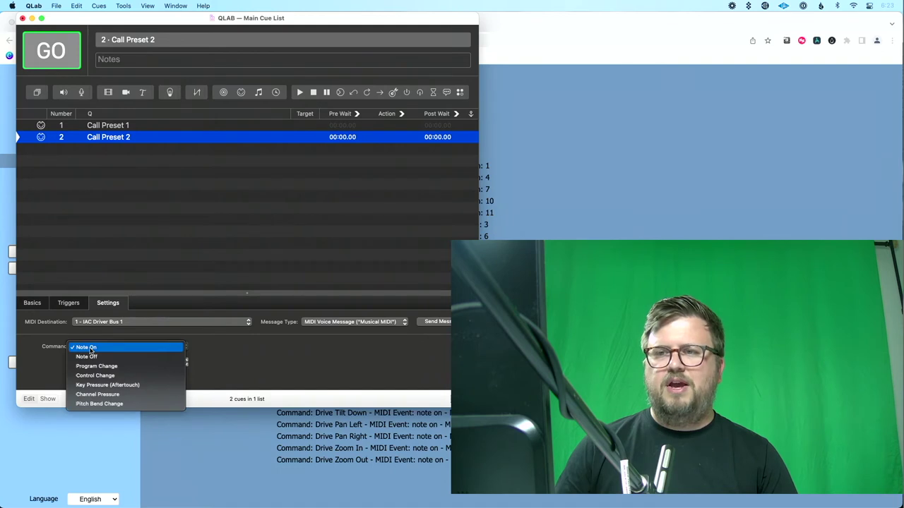
click(90, 348)
click(126, 362)
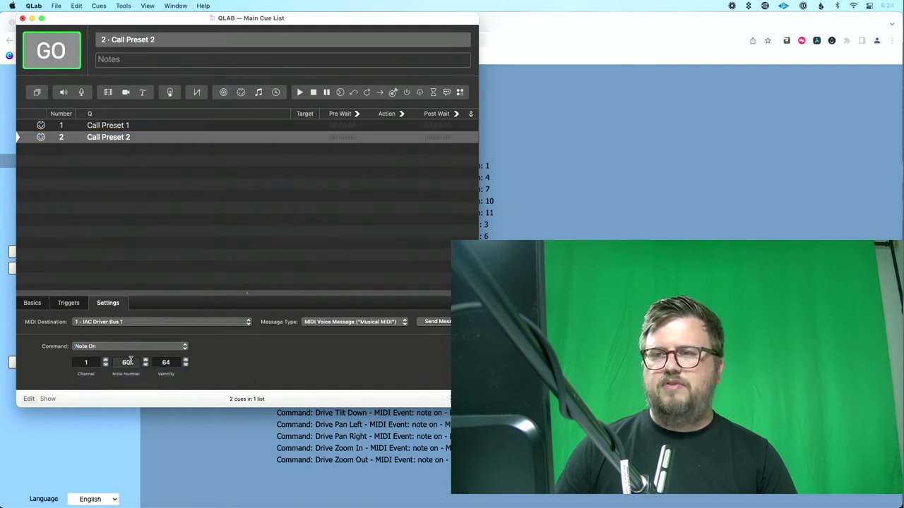
text(4)
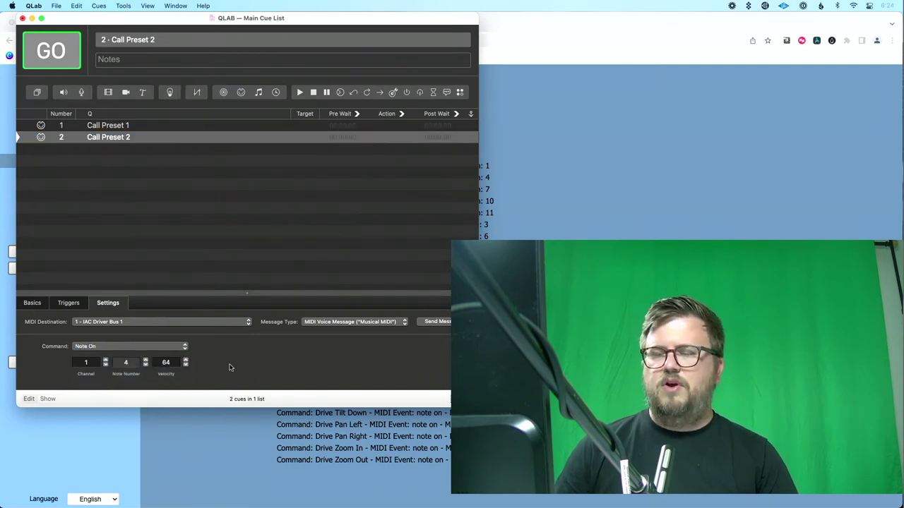
Fire Call Preset 2 to move the camera, then put Call Preset 1 on standby.
click(173, 137)
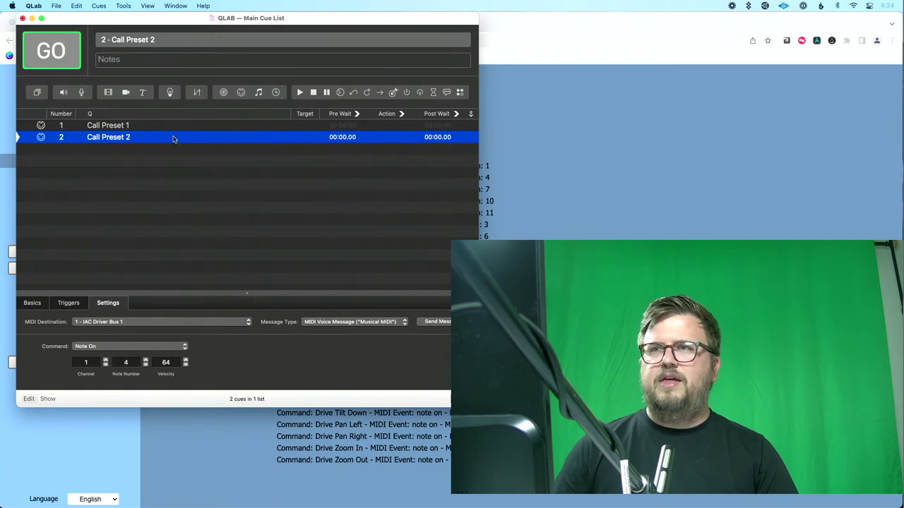
click(68, 51)
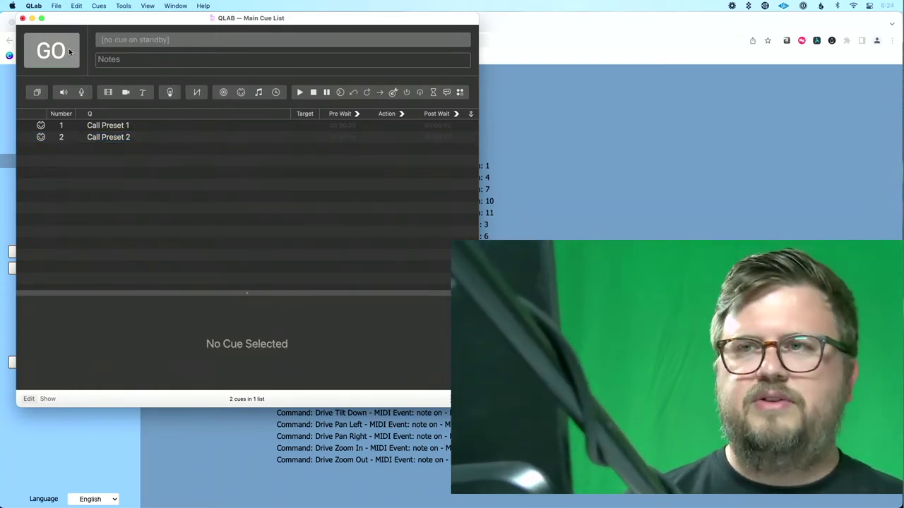
click(105, 125)
Fire Call Preset 1 to return the camera to its first preset, then switch back to QLab.
click(52, 55)
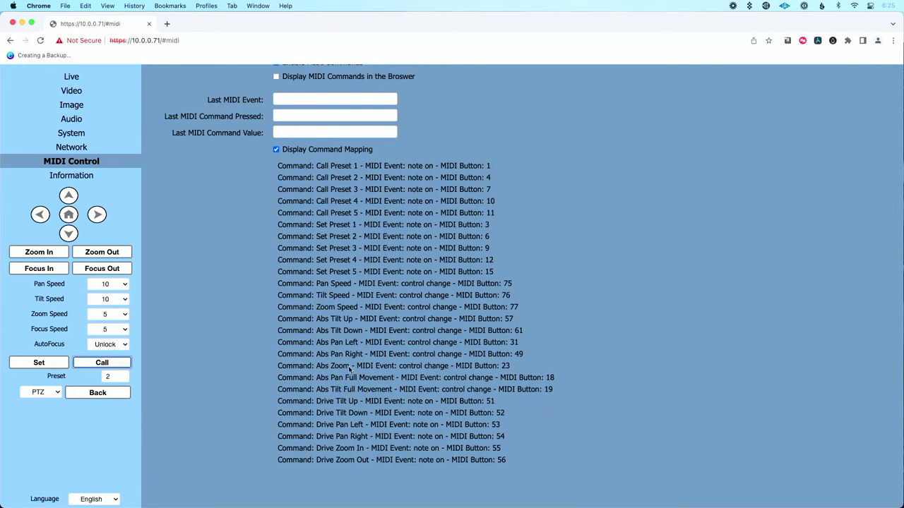
key(super+Tab)
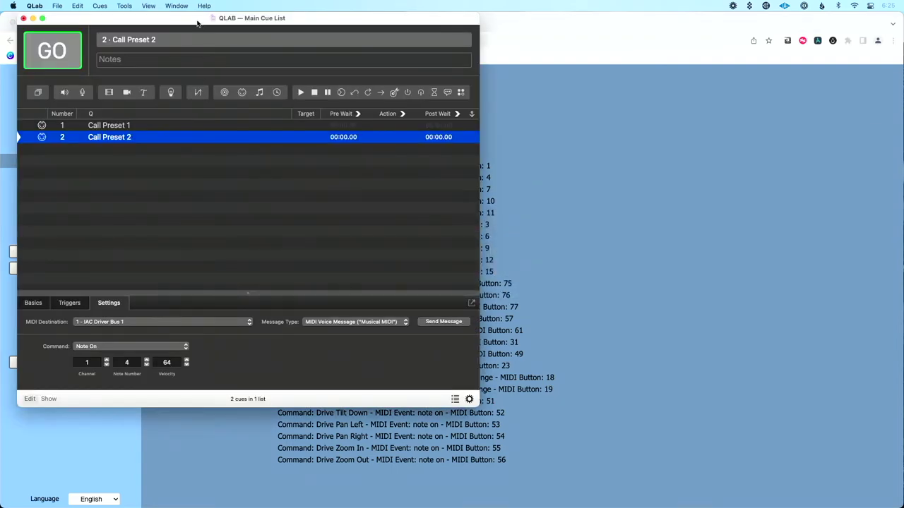
Add MIDI cue 3 and name it 'Zoom Out'.
drag(198, 24, 249, 34)
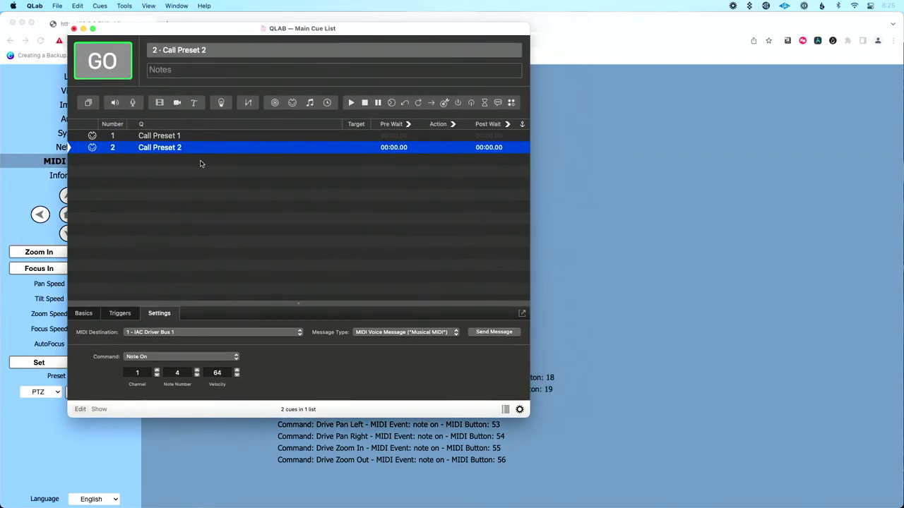
click(99, 7)
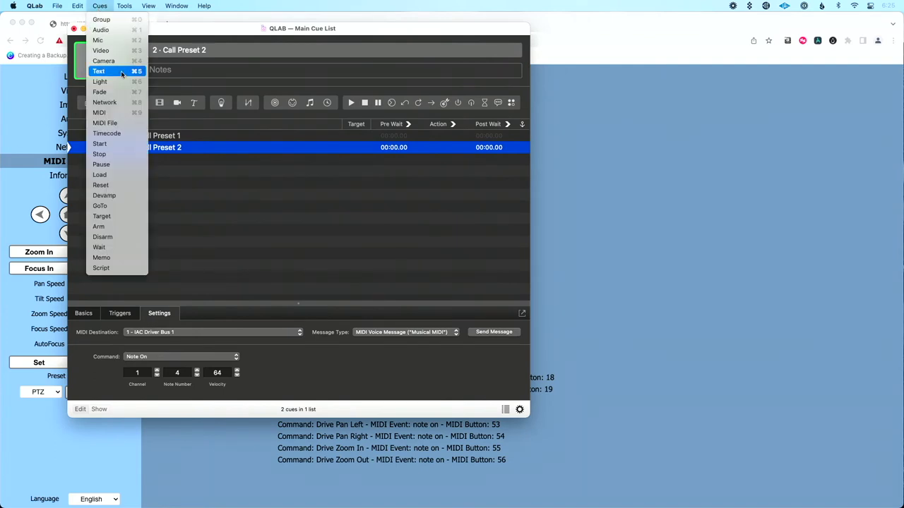
click(119, 114)
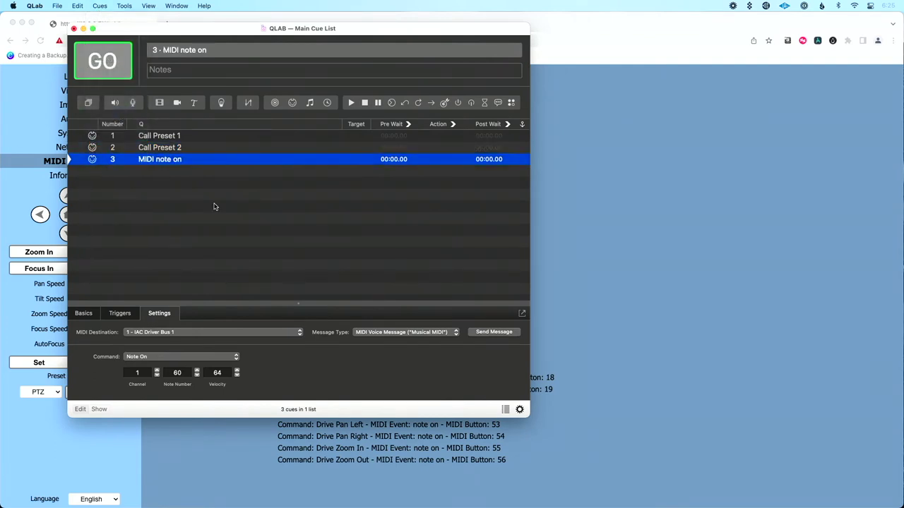
double_click(188, 161)
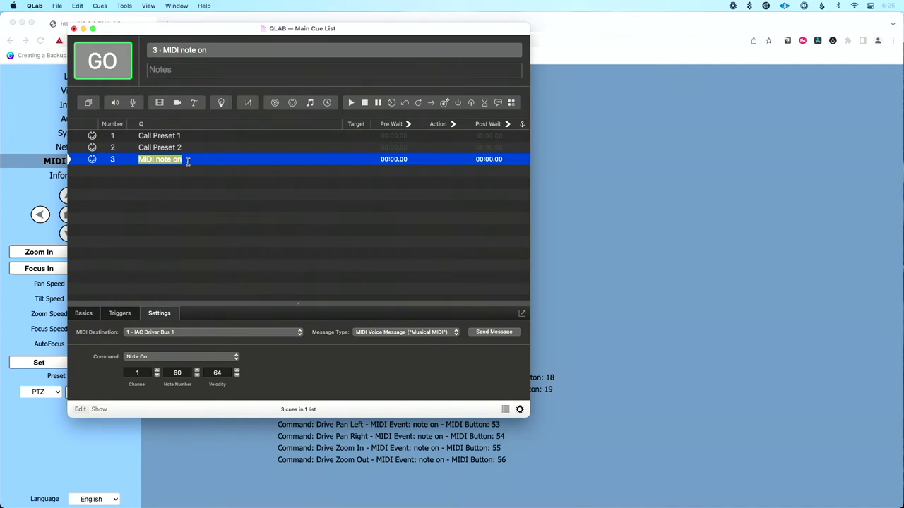
text(Zoom Value)
key(Return)
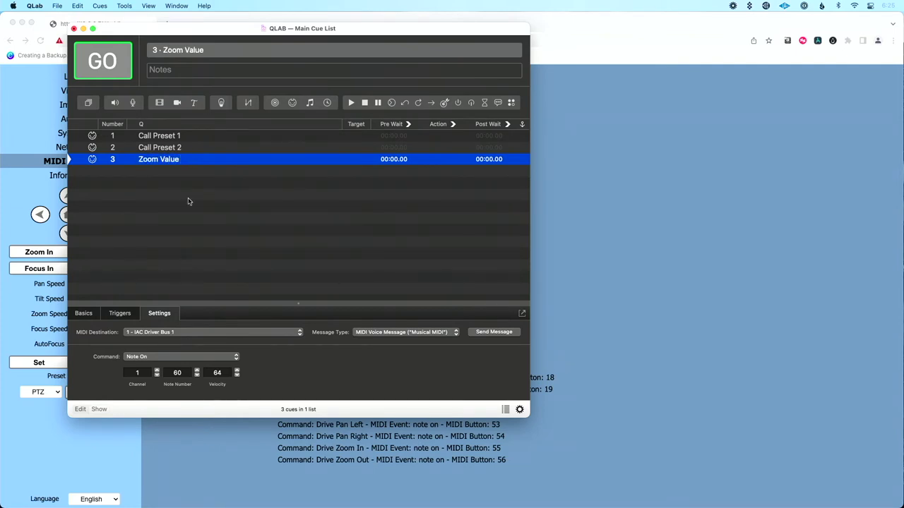
double_click(178, 160)
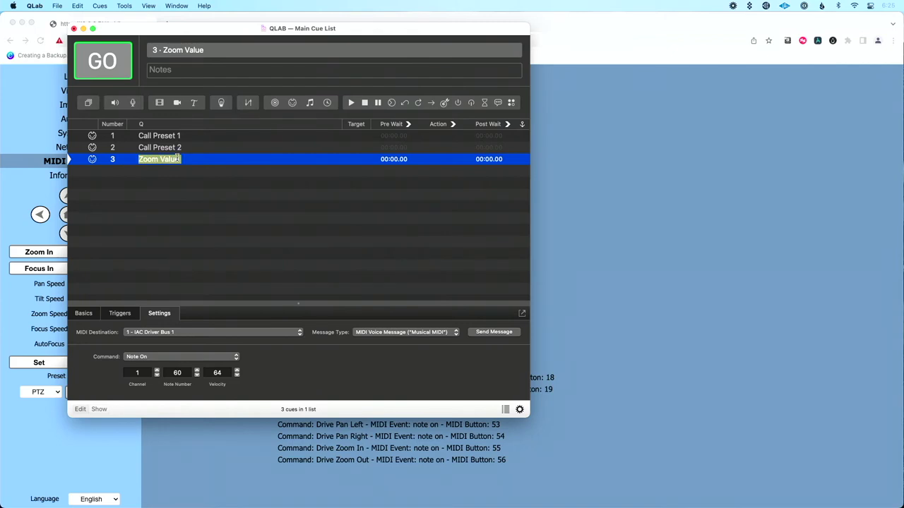
text(Wid)
key(BackSpace)
key(BackSpace)
key(BackSpace)
text(Zoom Out)
key(Return)
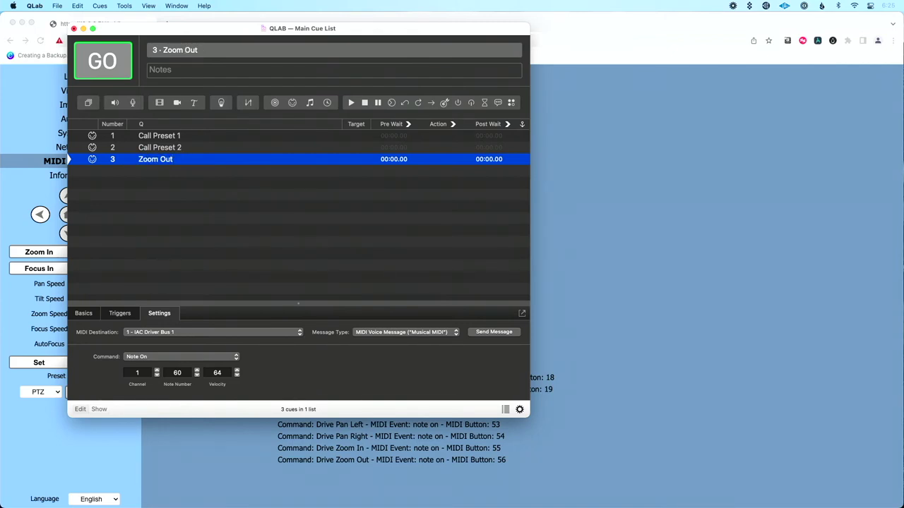
Add MIDI cue 4 and name it 'Zoom In'.
click(102, 7)
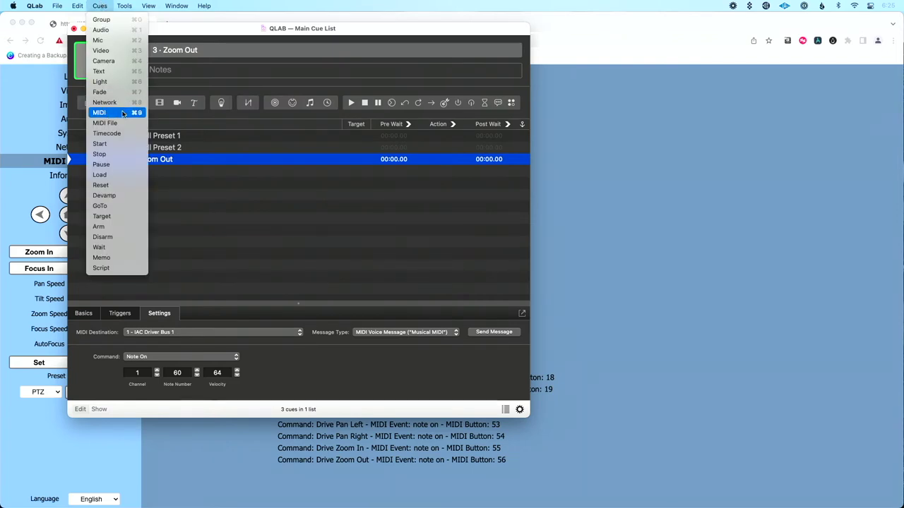
click(103, 112)
double_click(169, 171)
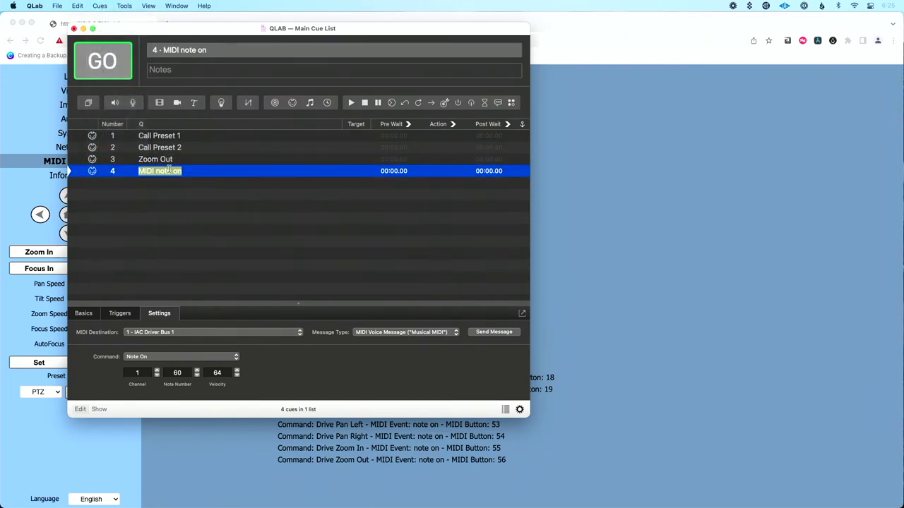
text(Zoom In)
key(Return)
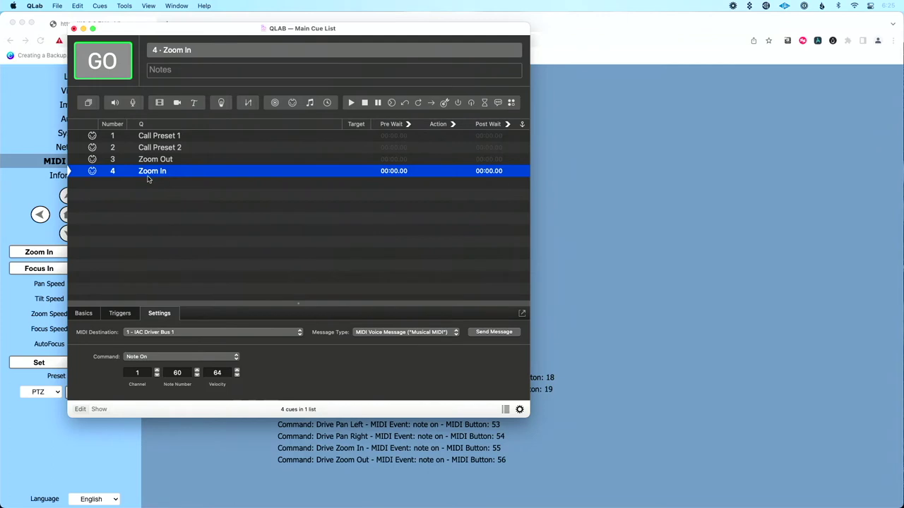
Select the Zoom Out cue, consult the camera's command mapping, and open its MIDI command choices.
click(168, 161)
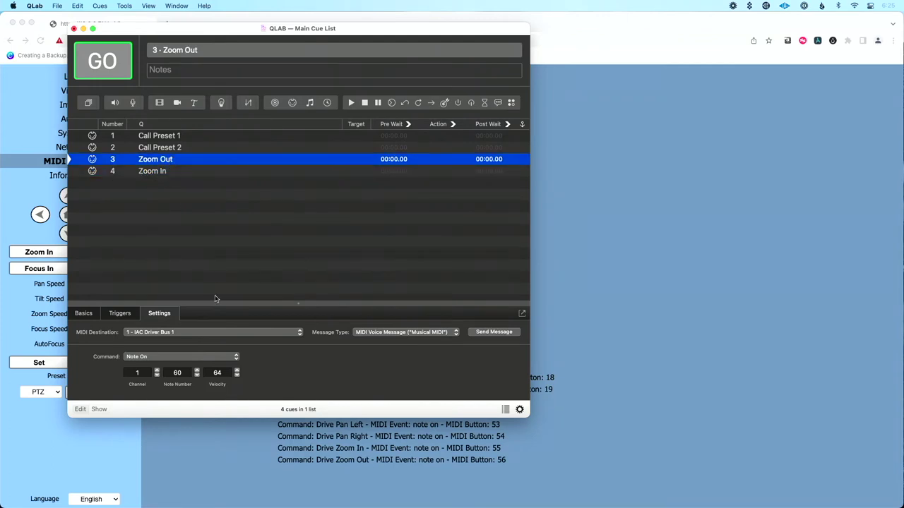
click(574, 260)
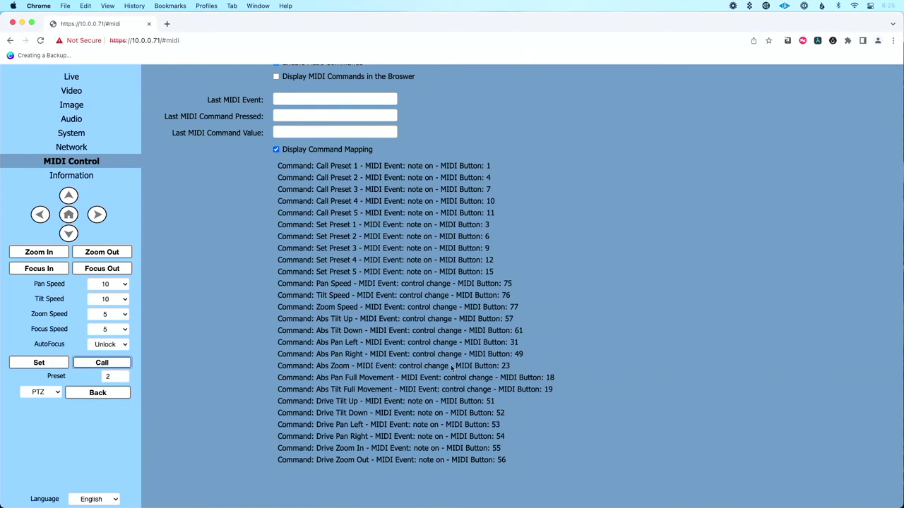
key(super+Tab)
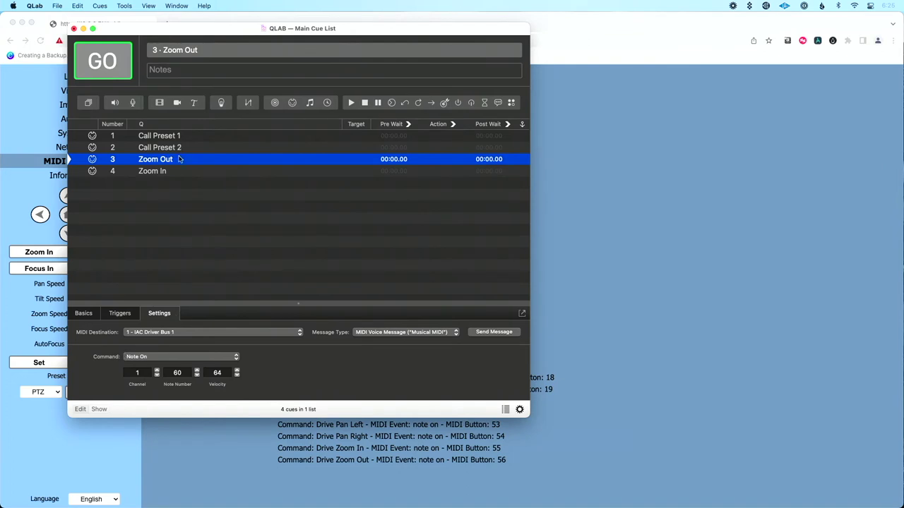
click(133, 357)
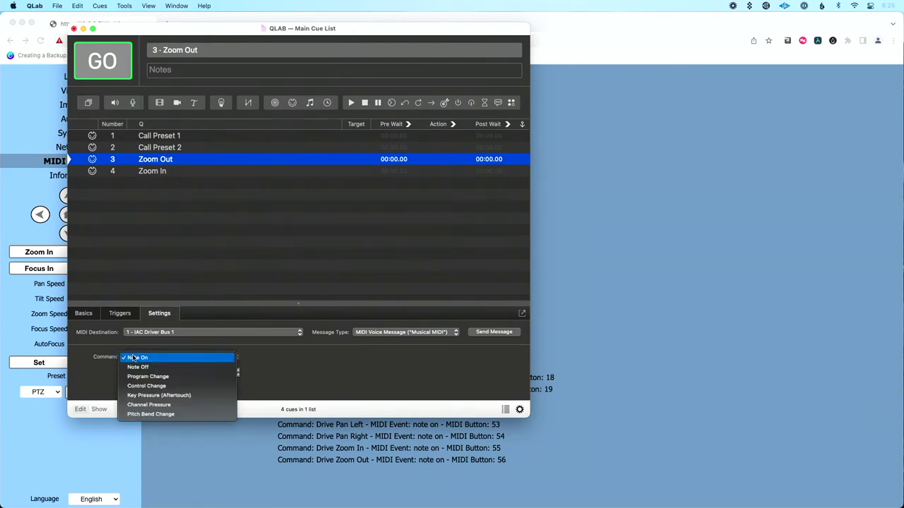
Make the Zoom Out cue send Control Change with control value 0.
click(146, 385)
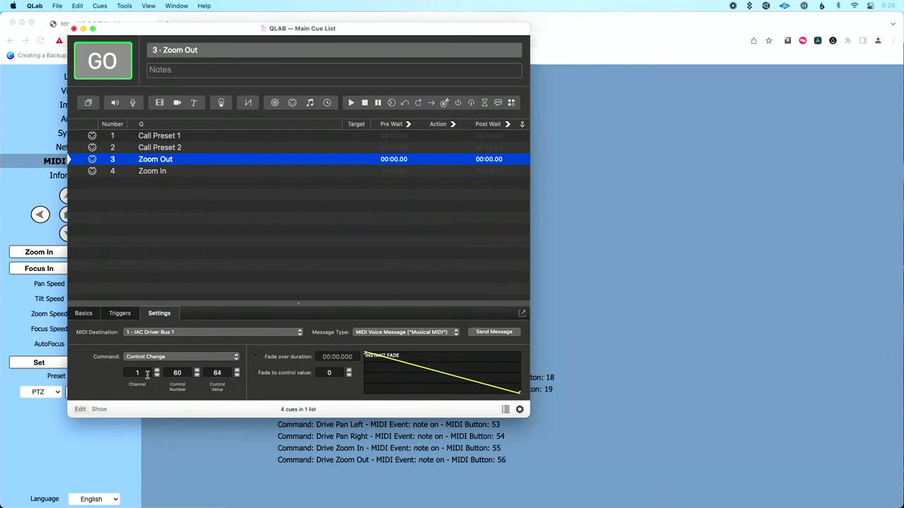
click(174, 372)
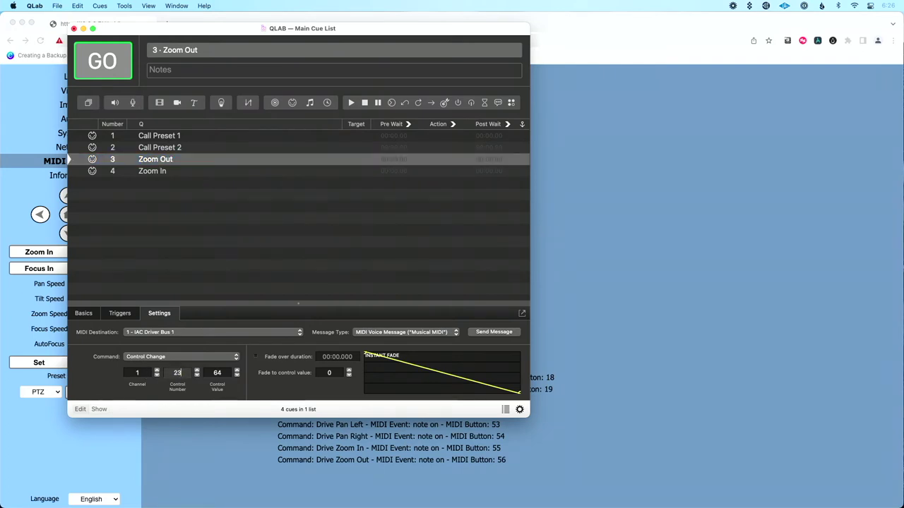
key(super+Tab)
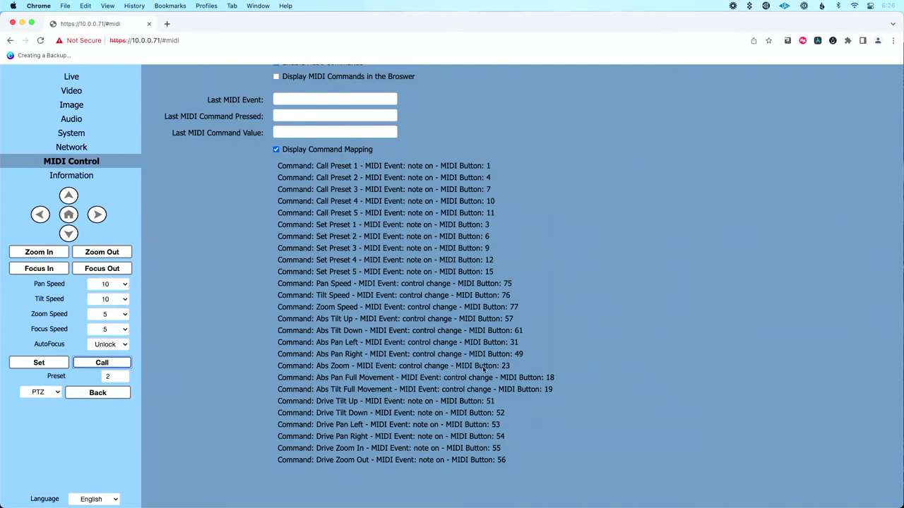
key(super+Tab)
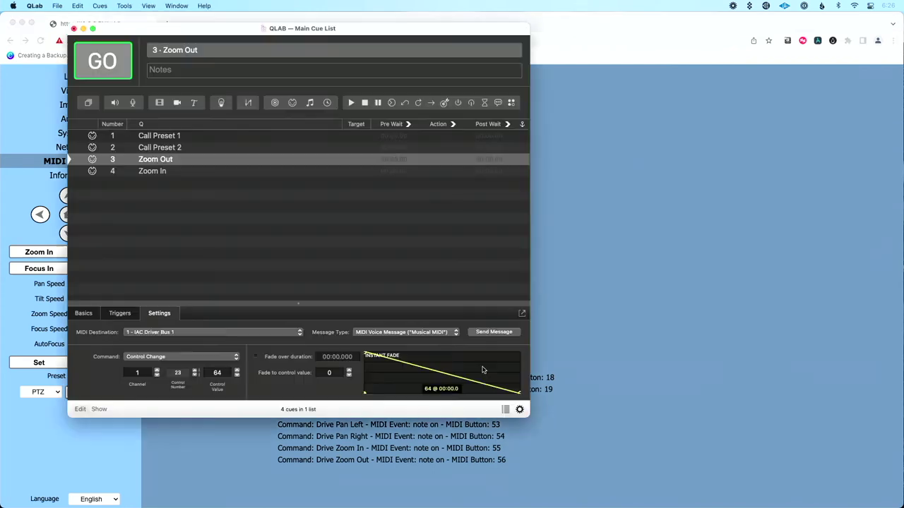
click(225, 376)
text(0)
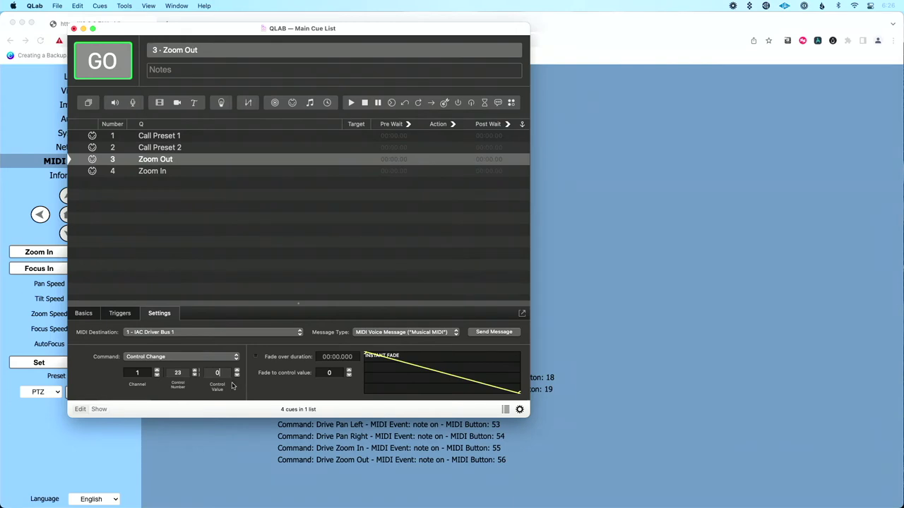
Make the Zoom In cue send Control Change number 23 with control value 70.
click(177, 172)
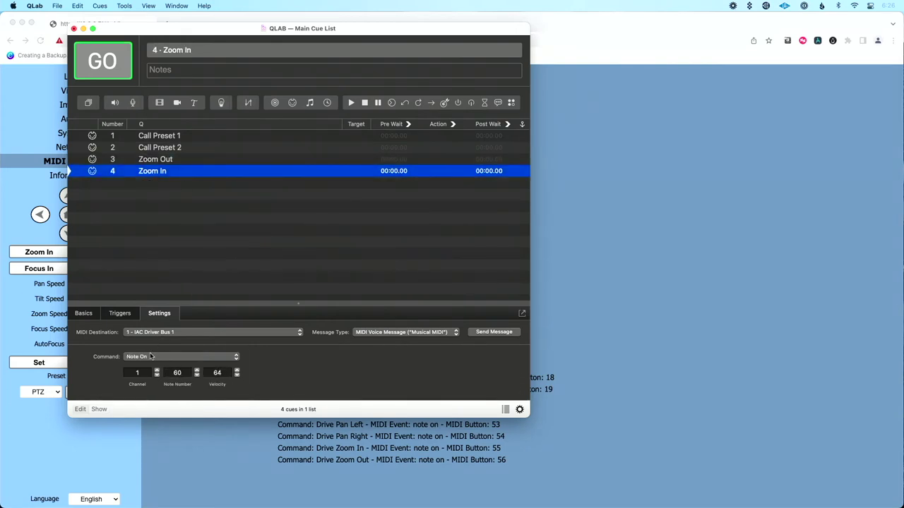
click(150, 356)
click(156, 387)
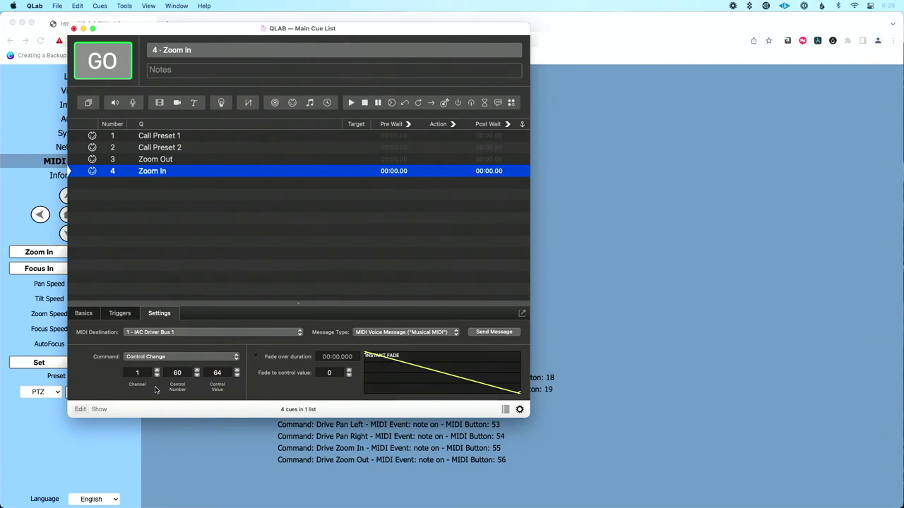
click(180, 372)
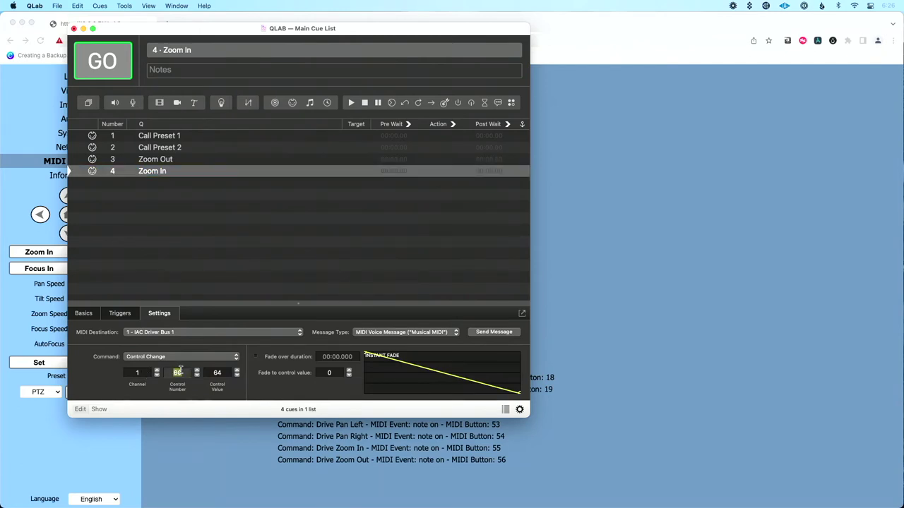
text(23)
key(Return)
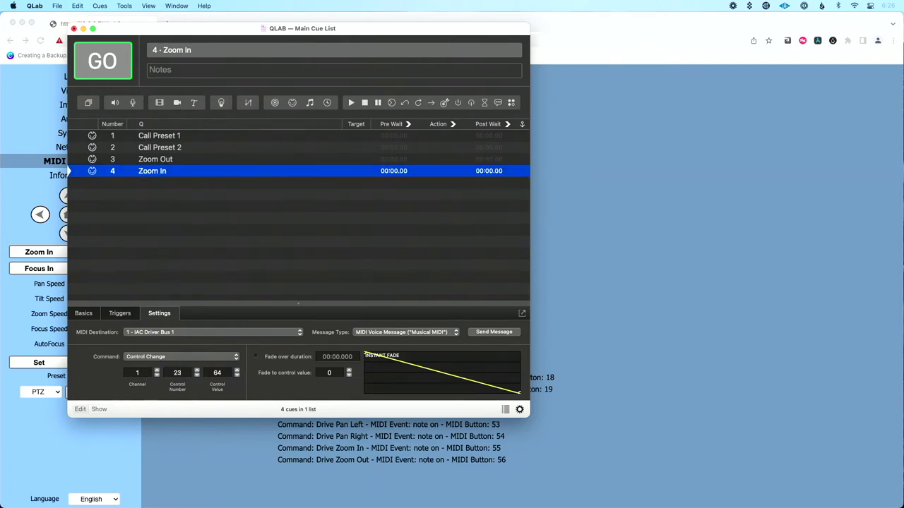
click(215, 373)
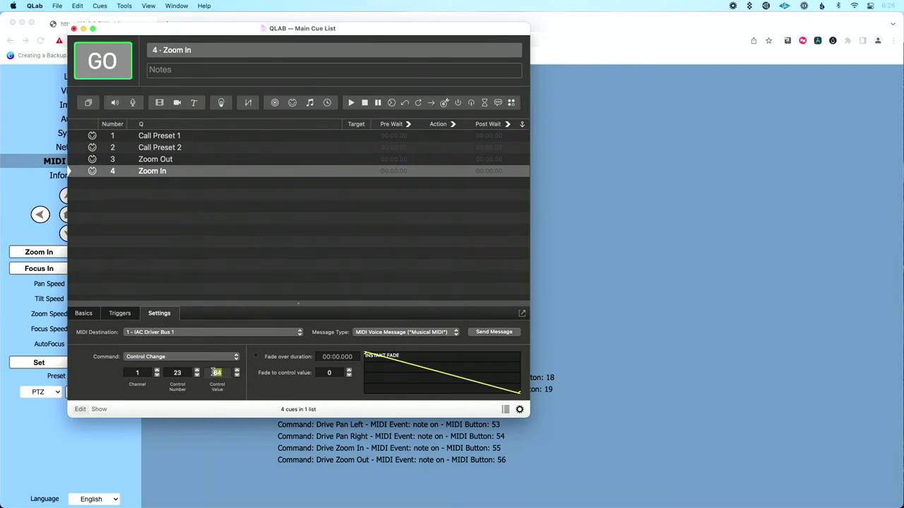
text(70)
key(Return)
click(219, 159)
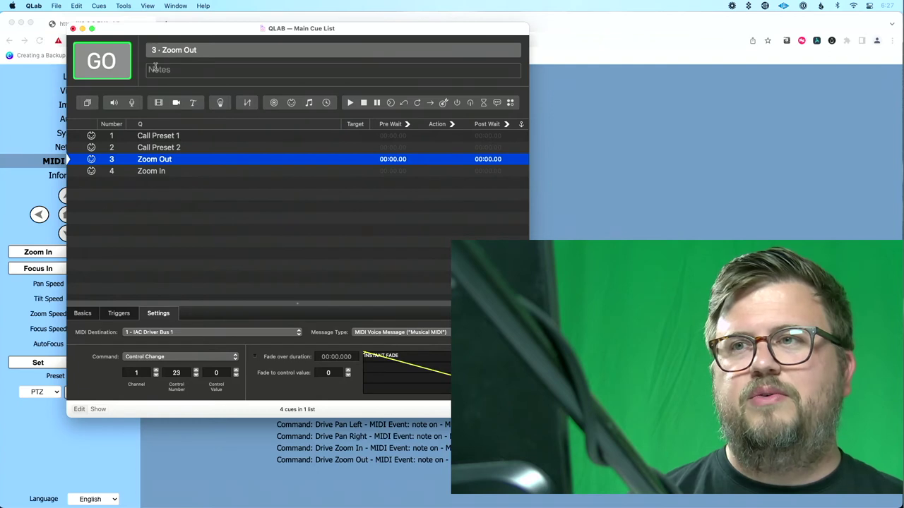
Fire Zoom Out and Zoom In, then fire Call Preset 1 to move the camera.
click(115, 65)
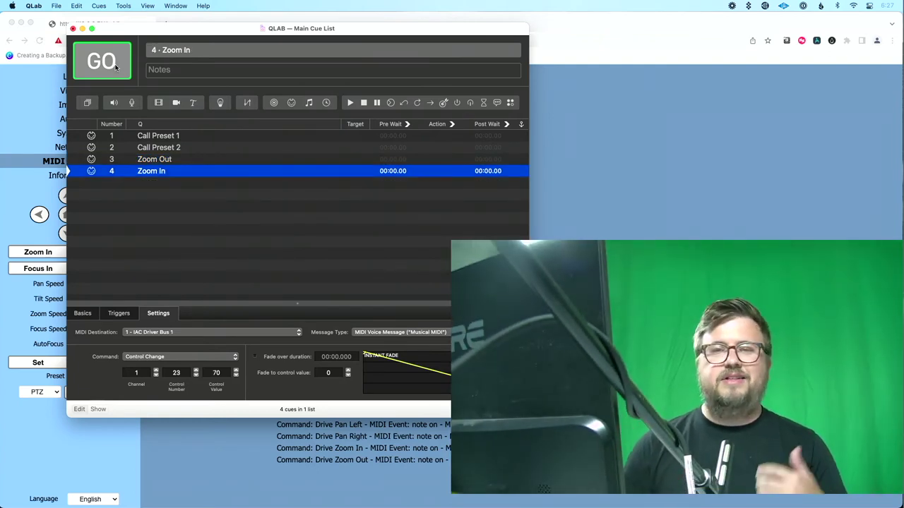
click(115, 65)
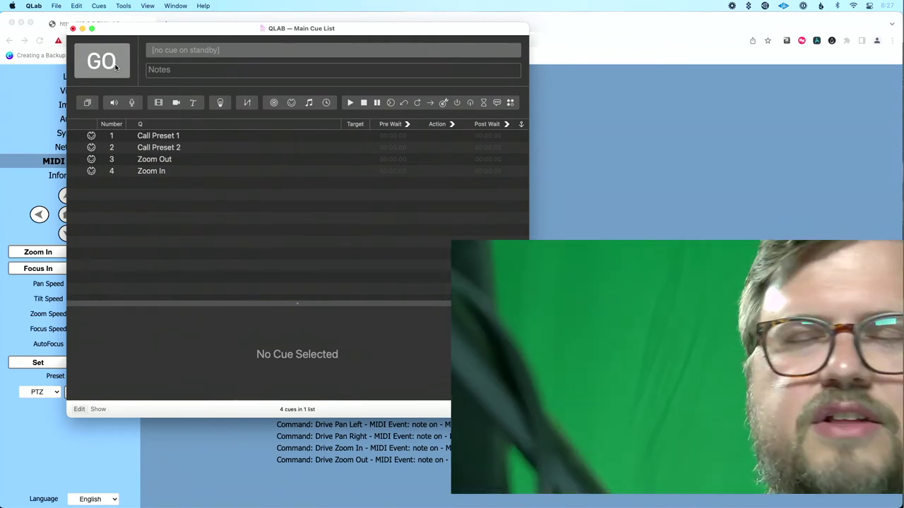
click(197, 139)
click(106, 62)
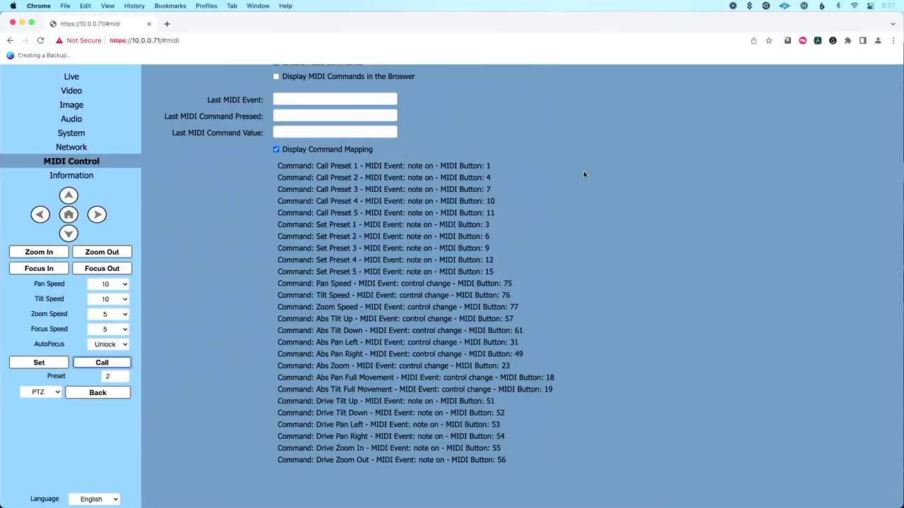
Keep note on for Call Preset 1, choose MIDI number 108, apply the mapping and confirm.
scroll(583, 174, up, 5)
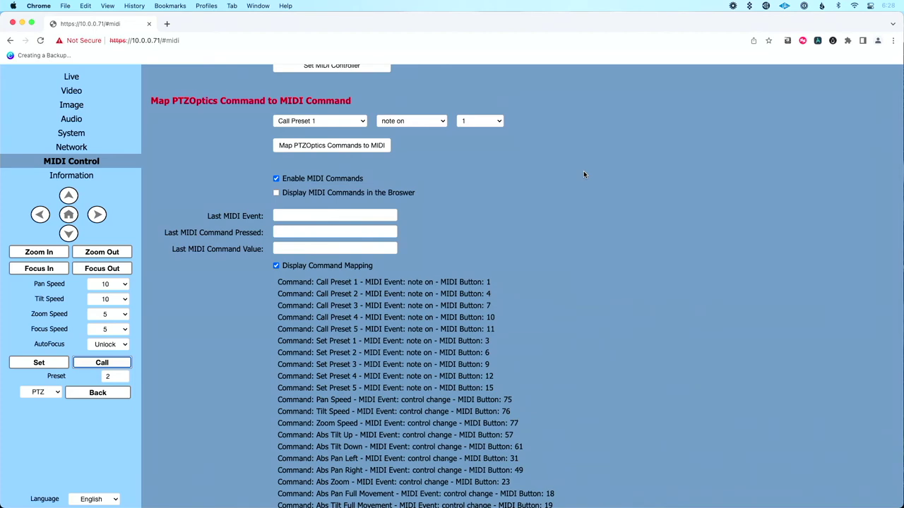
click(427, 121)
click(463, 120)
click(463, 121)
scroll(478, 262, down, 5)
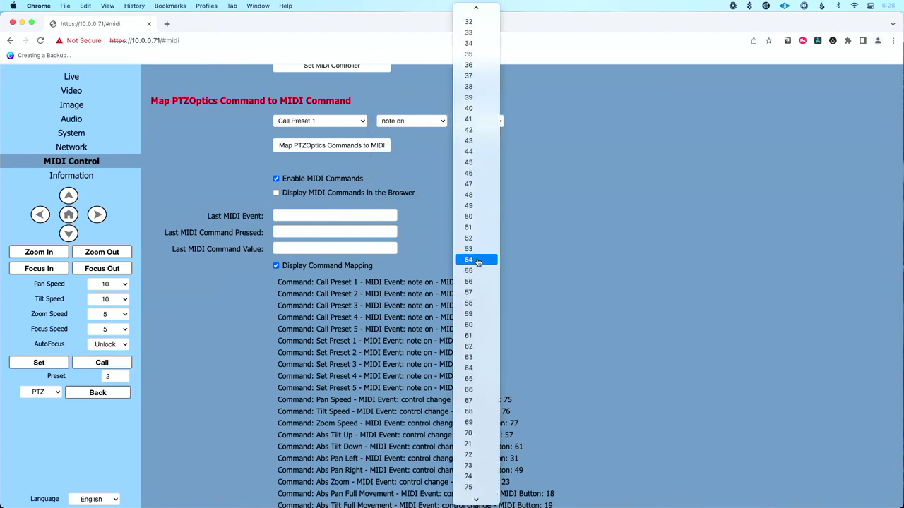
scroll(478, 262, down, 5)
click(478, 276)
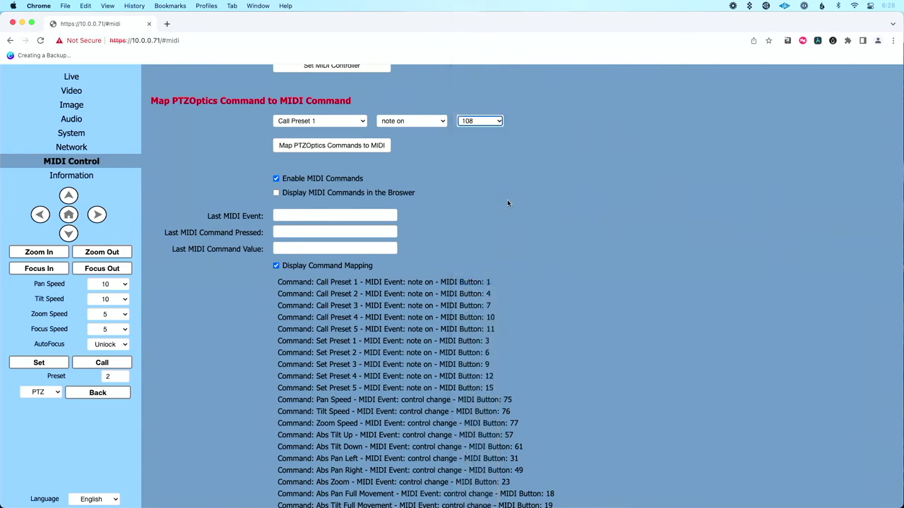
click(297, 148)
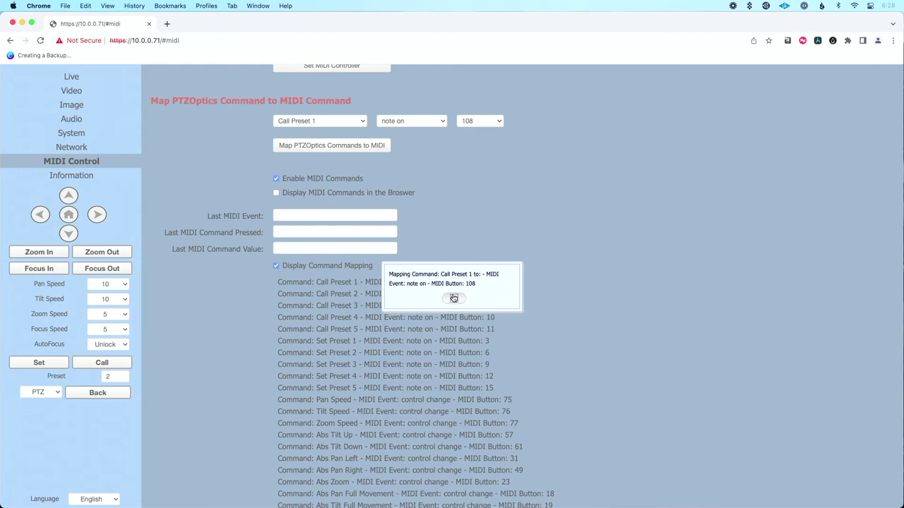
click(454, 299)
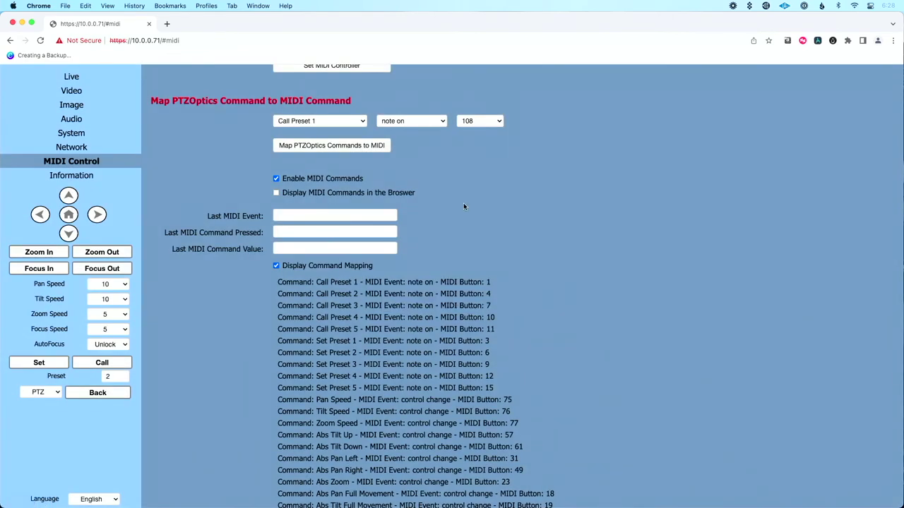
Set the Call Preset 1 cue's note number to 108 and fire it to test the camera.
key(super+Tab)
click(200, 138)
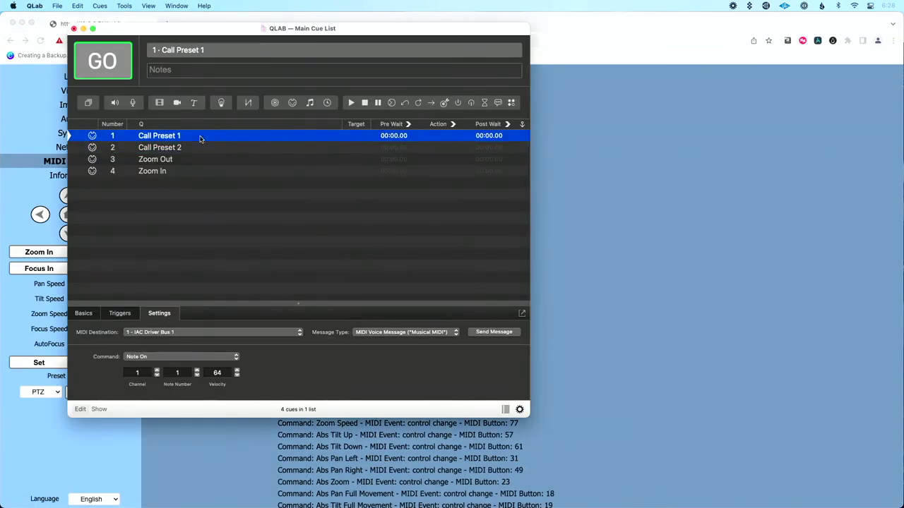
click(178, 372)
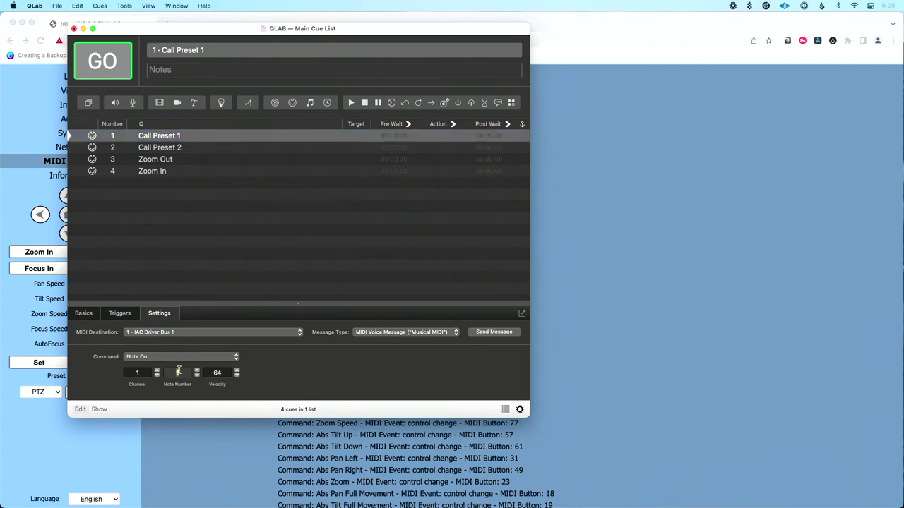
text(108)
key(Return)
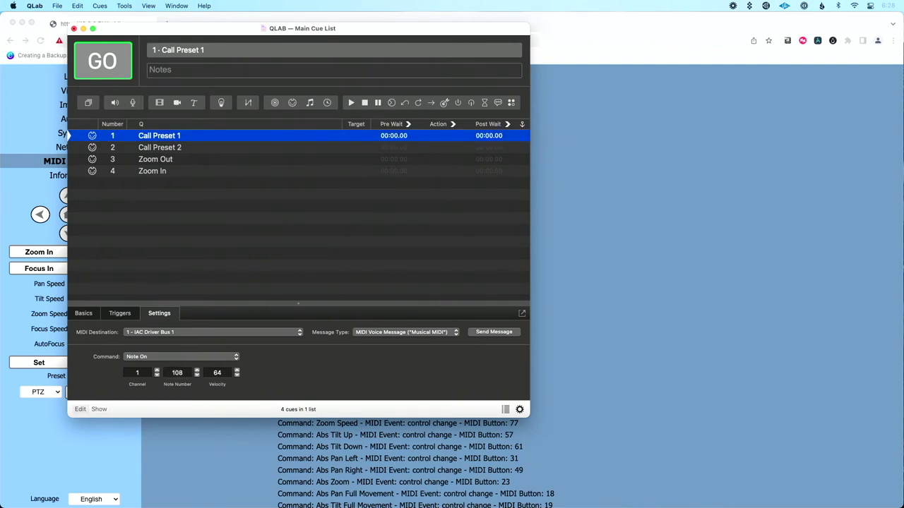
key(Down)
key(Down)
click(200, 139)
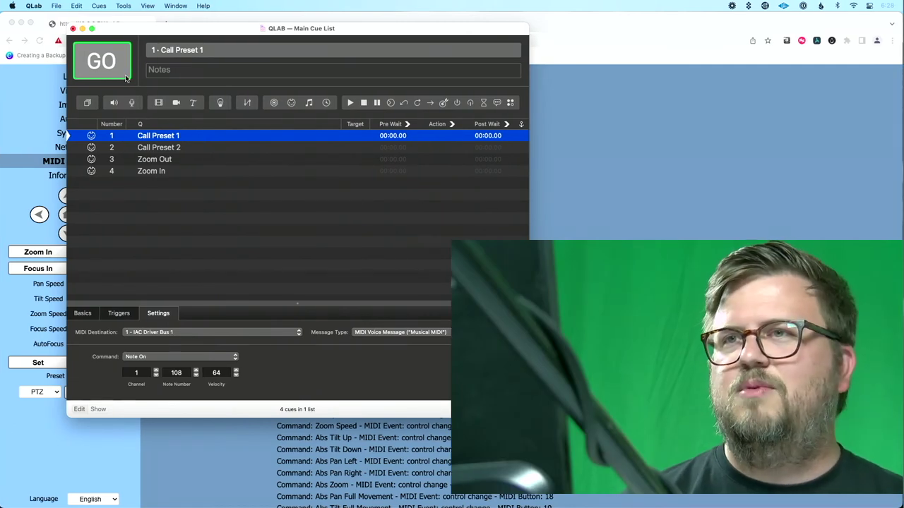
click(123, 77)
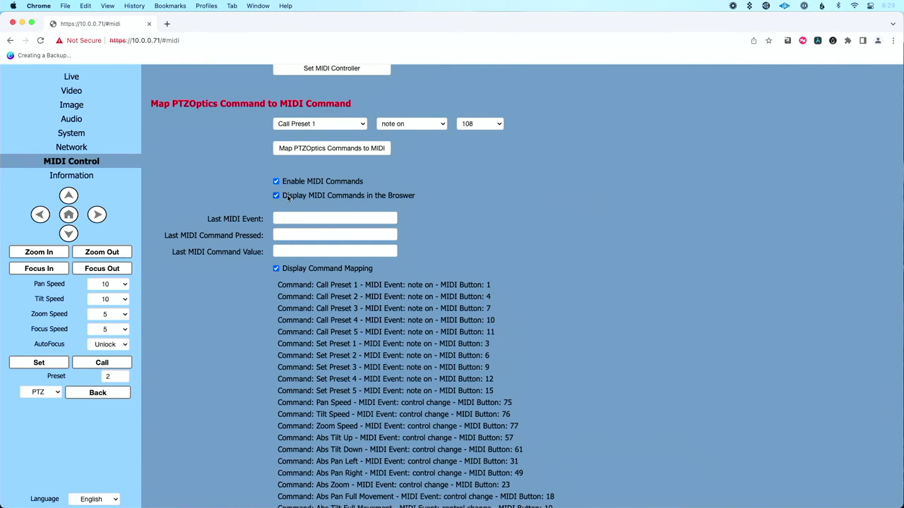
Fire Call Preset 1 in QLab so the camera page shows its incoming note.
key(super+Tab)
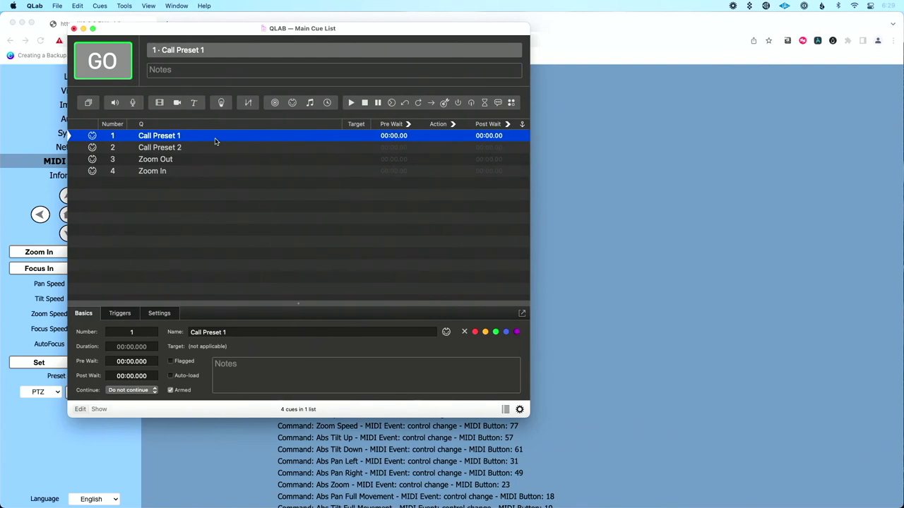
click(117, 77)
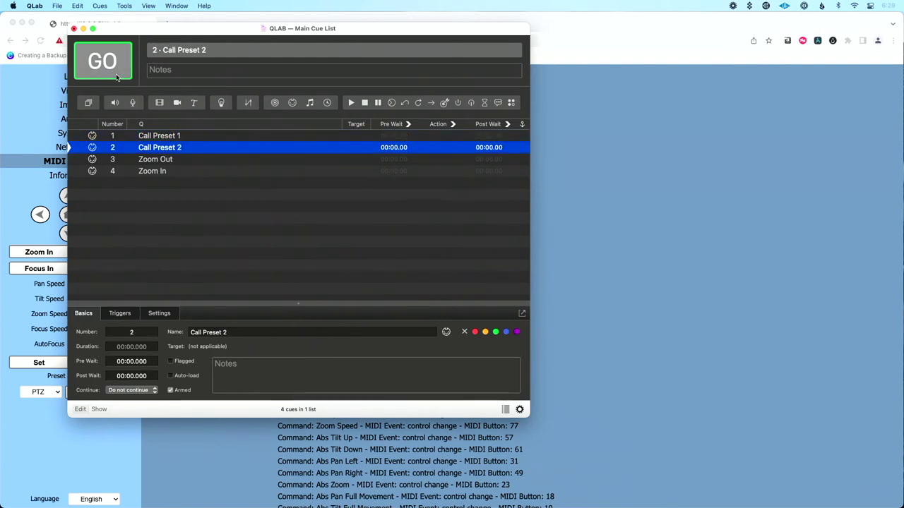
key(super+Tab)
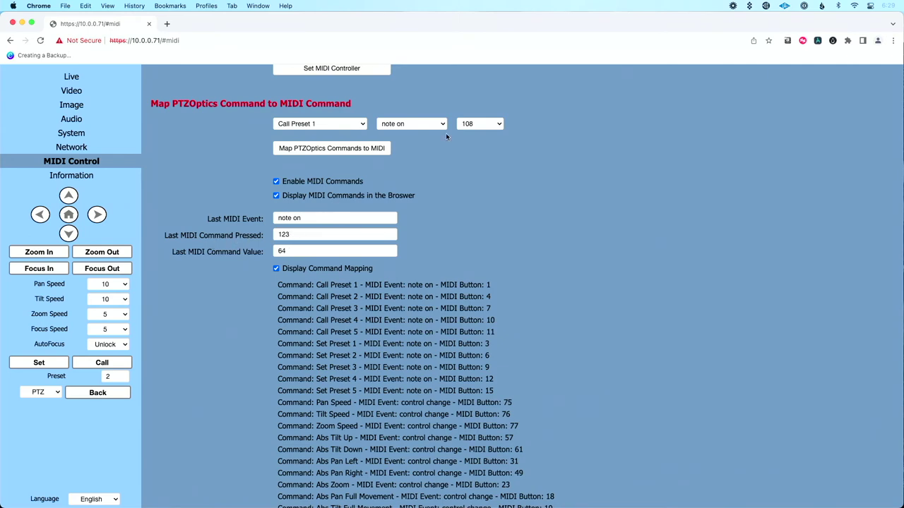
Remap Call Preset 1 to MIDI note 123 in the camera web UI and confirm.
click(480, 125)
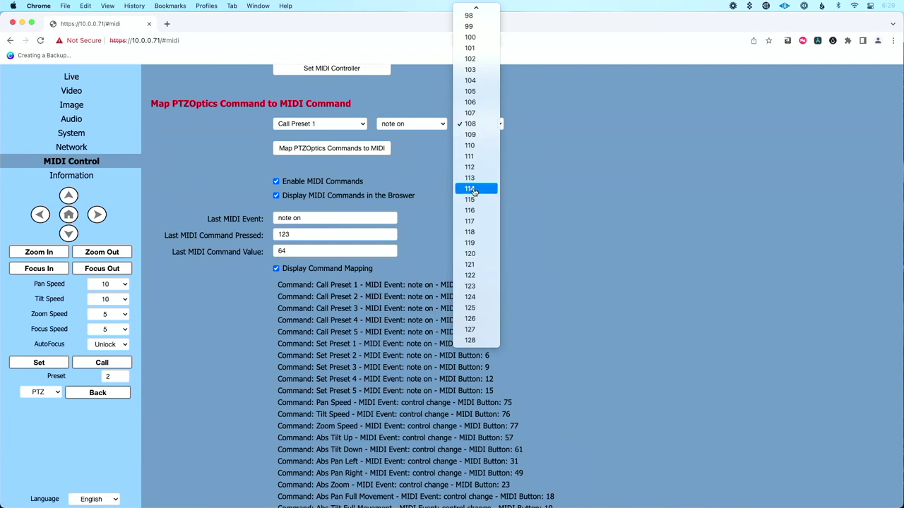
click(472, 286)
click(349, 150)
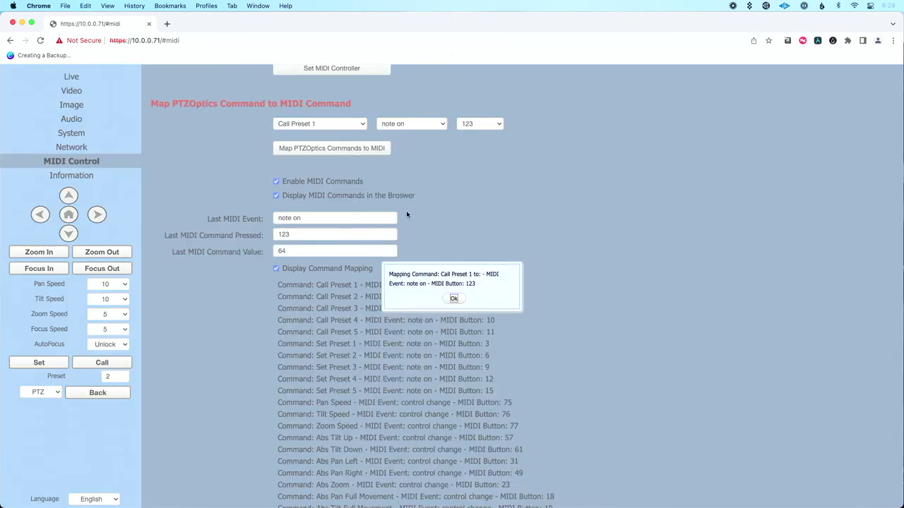
click(454, 298)
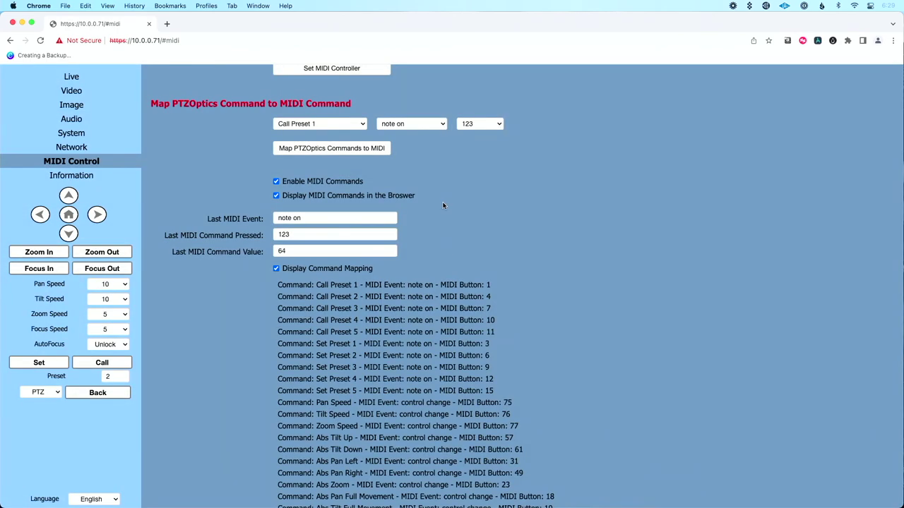
key(super+Tab)
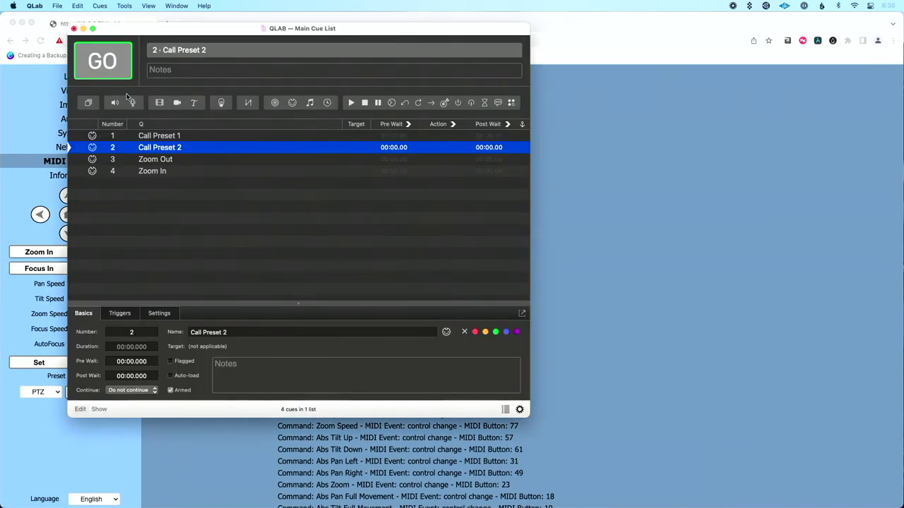
Fire Call Preset 2, then check Call Preset 1 sends note 123 and fire it.
click(114, 73)
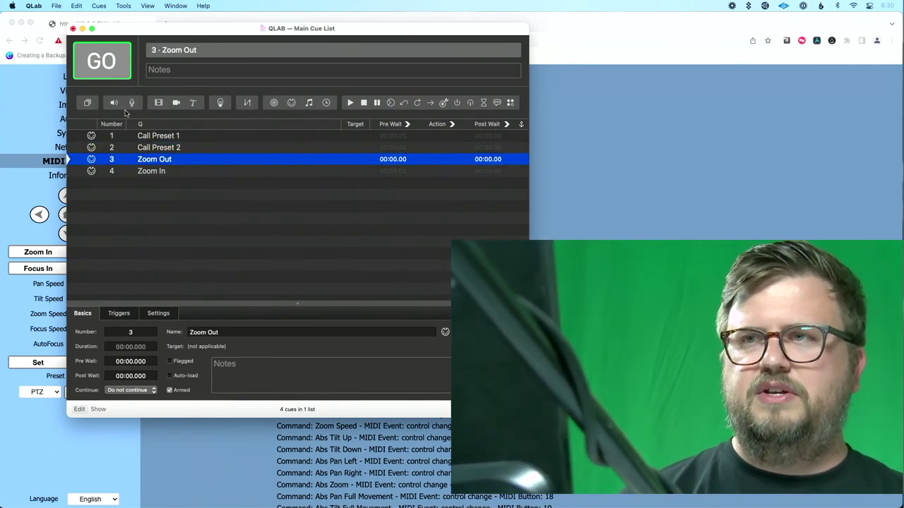
click(128, 137)
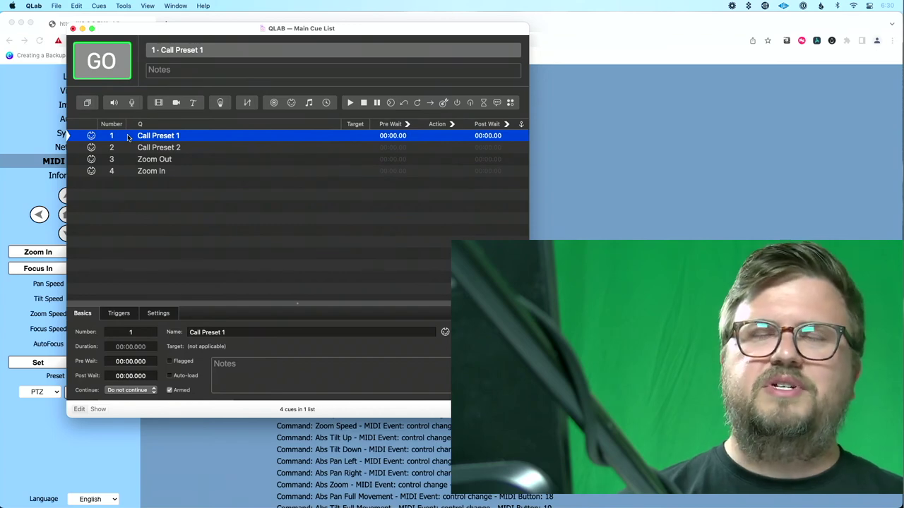
click(158, 313)
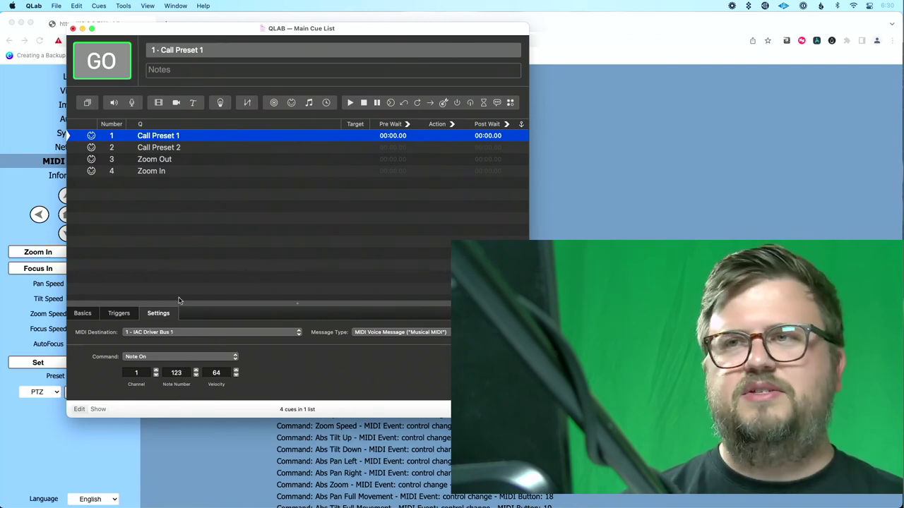
click(102, 56)
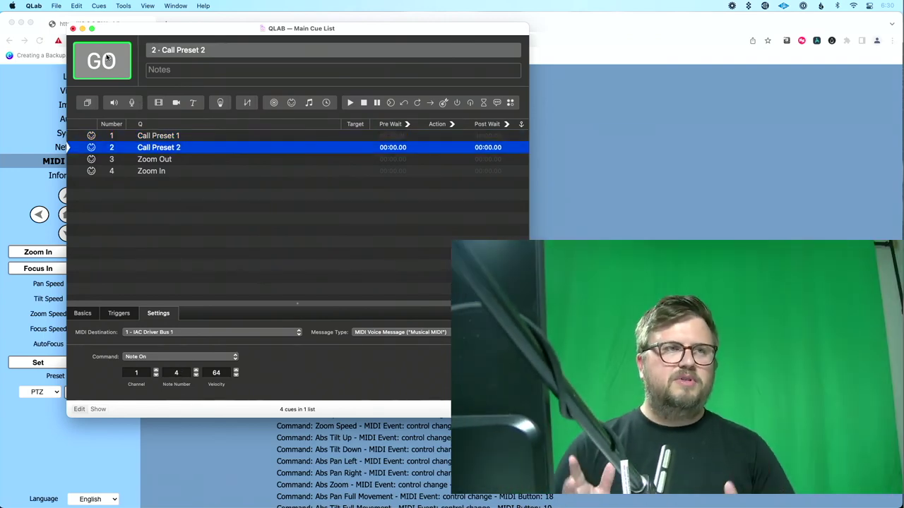